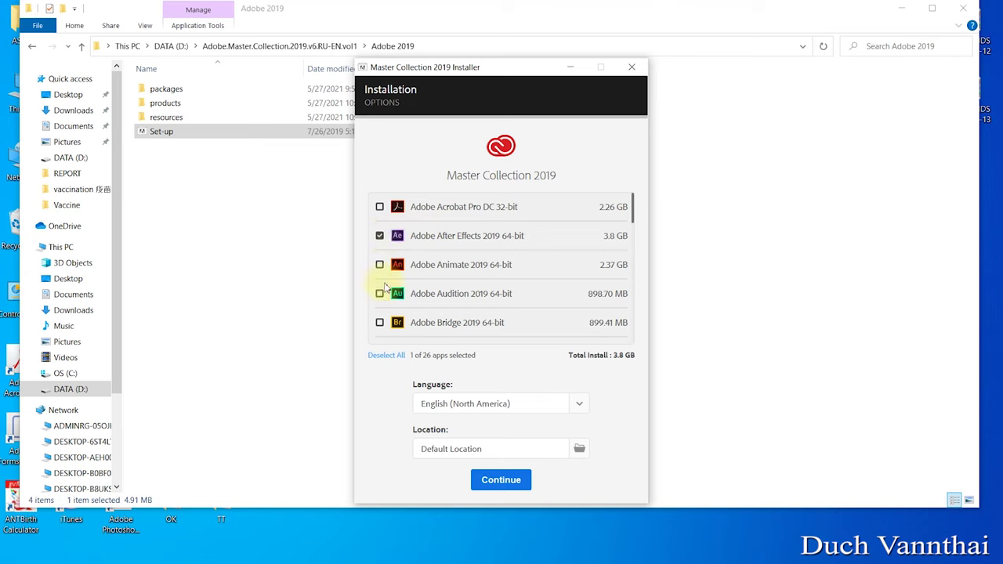
Select Adobe Audition 2019 64-bit and Adobe Dreamweaver 2019 64-bit for installation.
scroll(440, 252, "down", 2)
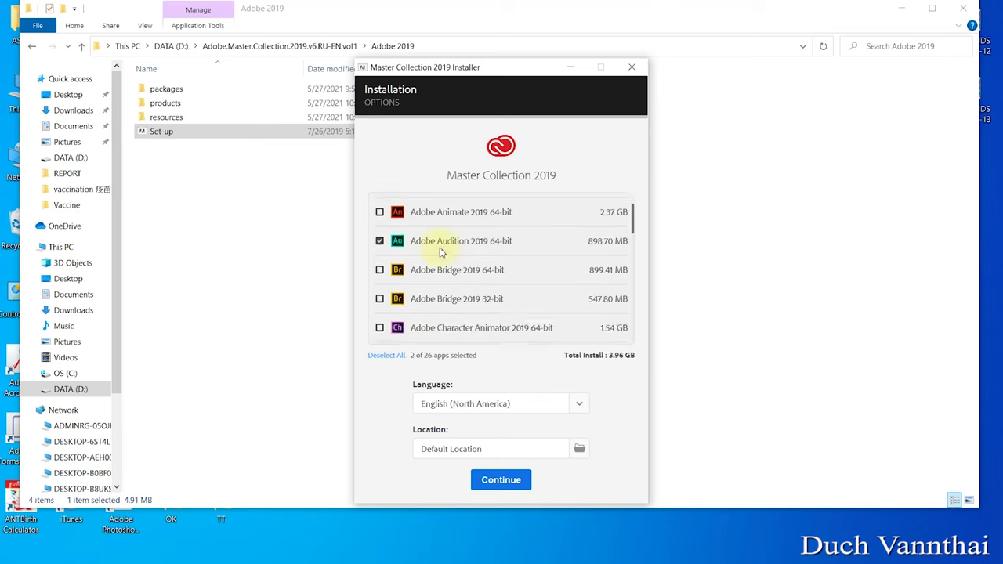
scroll(391, 301, "down", 2)
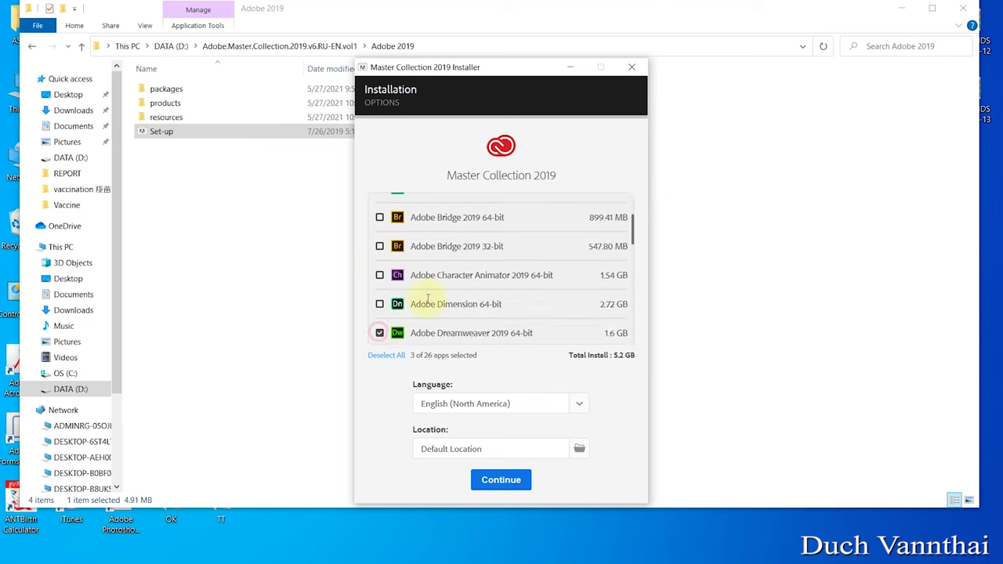
scroll(428, 298, "down", 3)
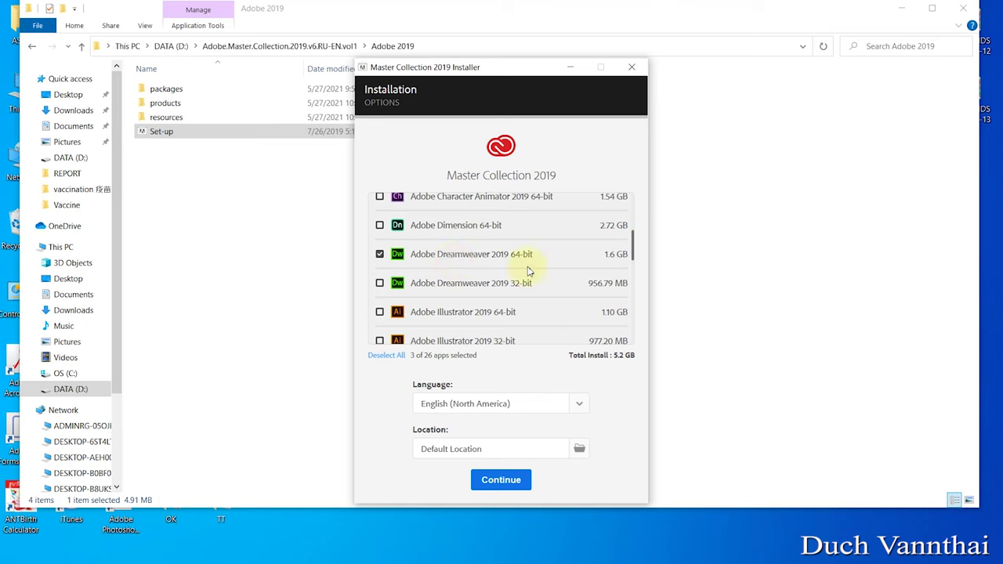
scroll(427, 264, "up", 6)
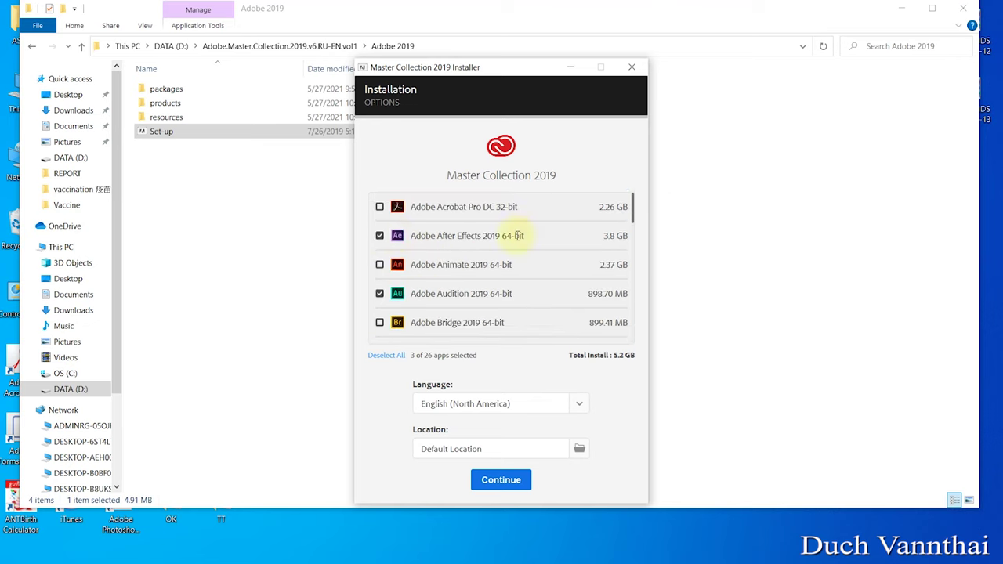
Add Adobe Illustrator 2019 64-bit to the apps selected for installation.
scroll(501, 255, "down", 4)
scroll(439, 267, "up", 2)
scroll(423, 269, "down", 3)
scroll(398, 283, "down", 2)
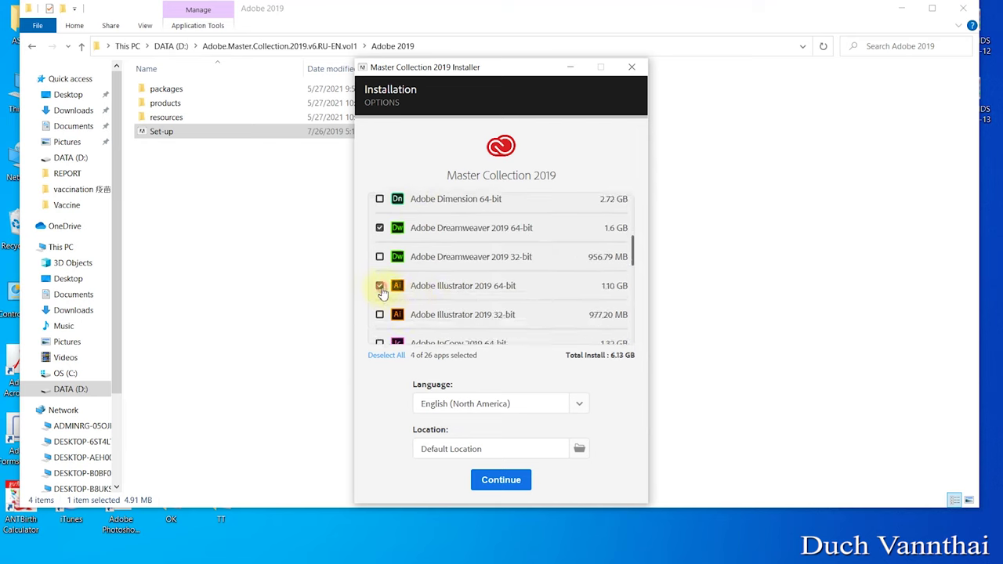
scroll(470, 265, "down", 2)
Select Adobe InDesign 2019, Photoshop CC 2019 and Premiere Pro 2019, all 64-bit, and review the selected apps.
scroll(400, 288, "down", 5)
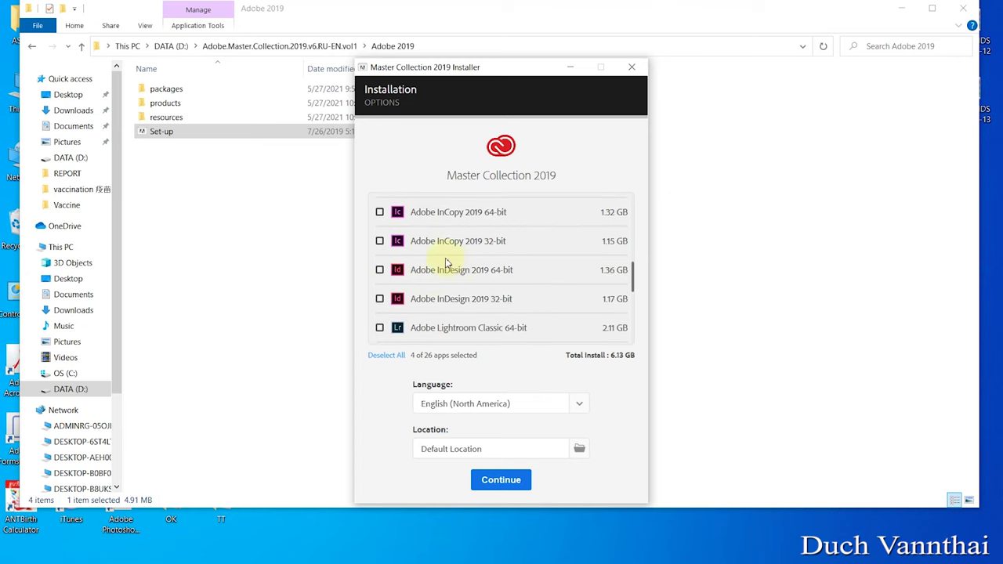
scroll(423, 258, "down", 4)
scroll(470, 266, "down", 3)
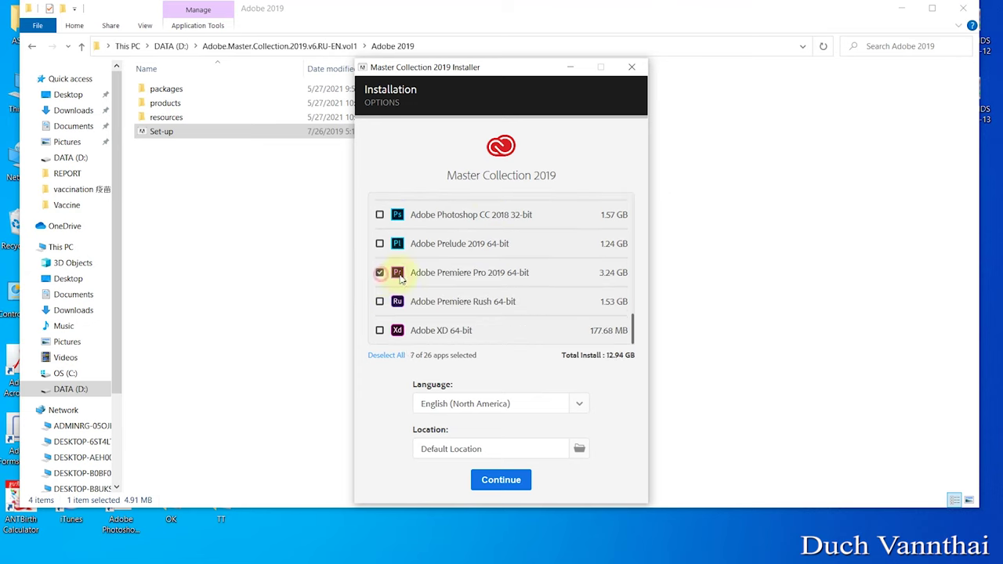
scroll(475, 272, "up", 4)
scroll(475, 267, "down", 2)
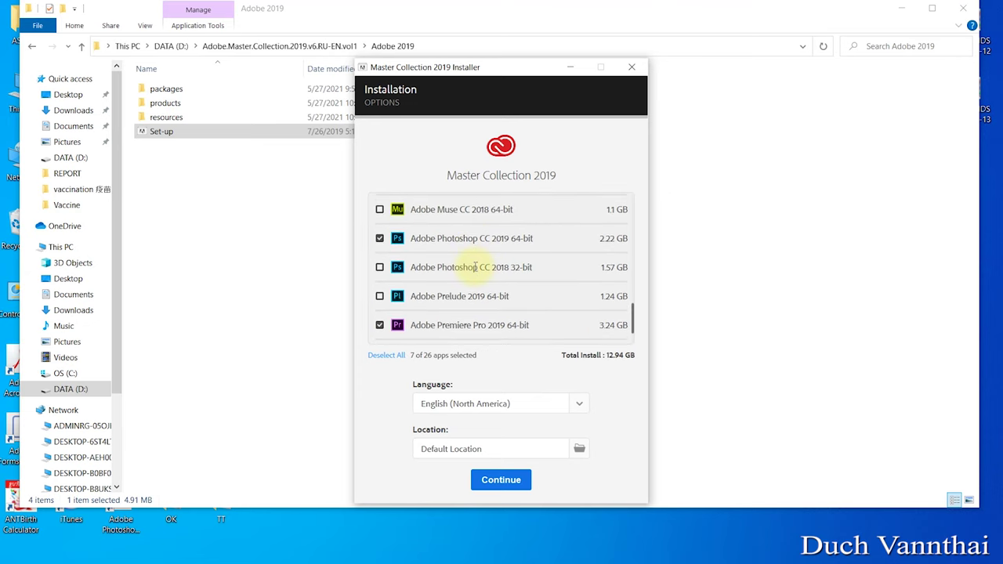
scroll(470, 288, "up", 3)
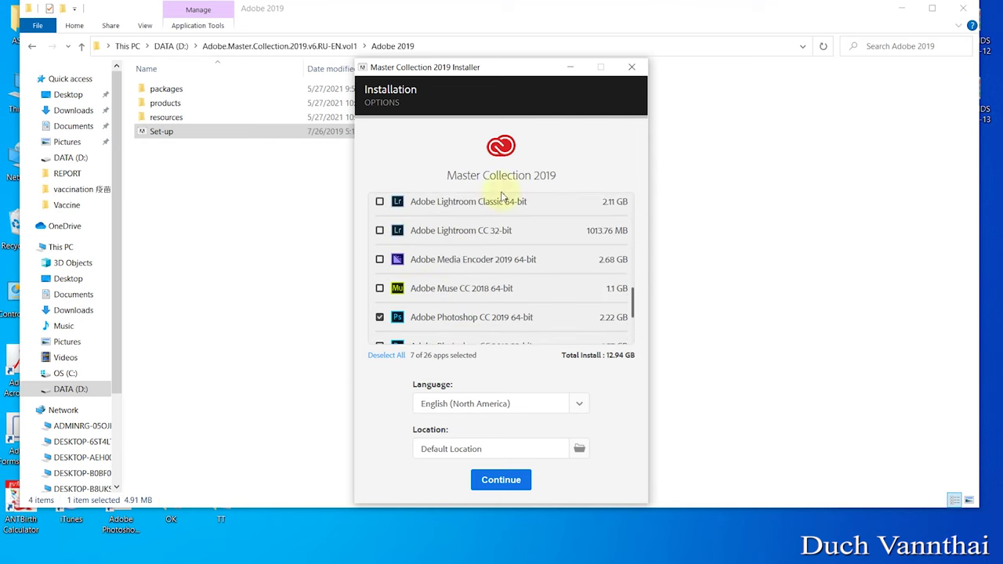
Keep the default install location and start installing the selected apps.
left_click(575, 452)
left_click(548, 437)
left_click(488, 452)
left_click(513, 435)
scroll(496, 361, "down", 2)
left_click(492, 483)
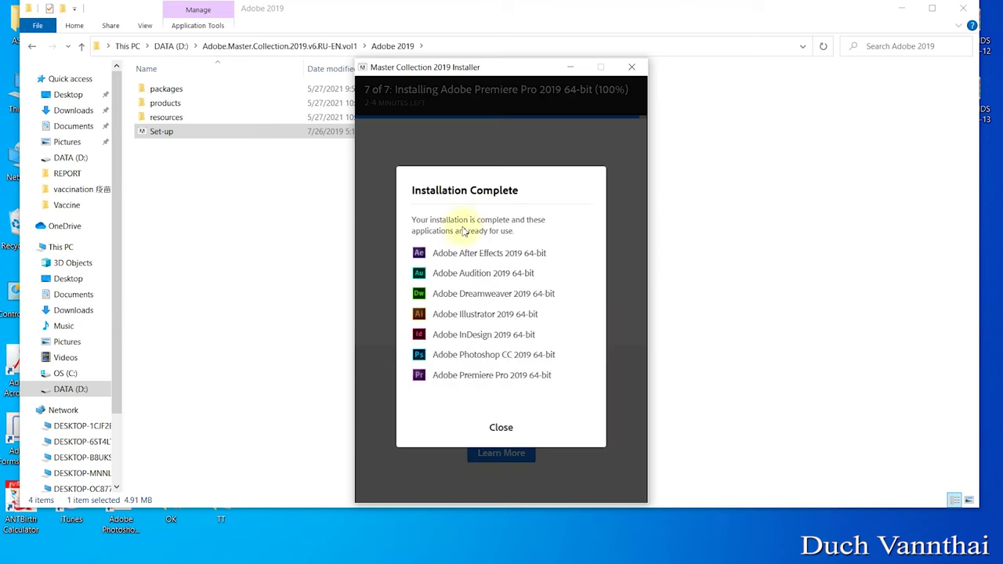
Close the finished installer and minimise the Adobe 2019 folder window to show the desktop.
left_click(501, 427)
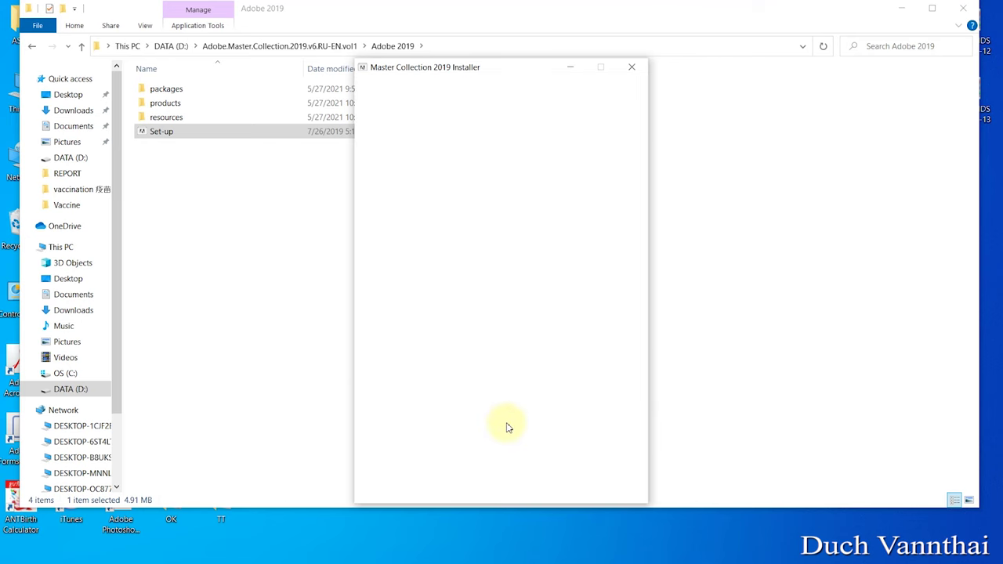
left_click(902, 11)
right_click(483, 193)
left_click(517, 229)
right_click(488, 254)
left_click(518, 292)
Search Windows for "Adobe", open the file location of Adobe Premiere Pro 2019 and look through the installed Adobe shortcuts.
mouse_move(3, 556)
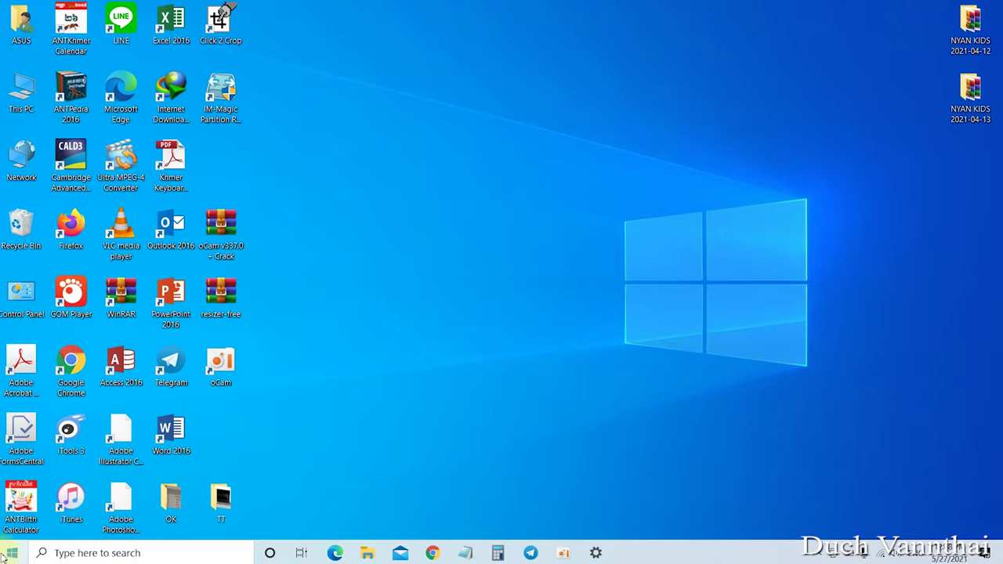
left_click(74, 553)
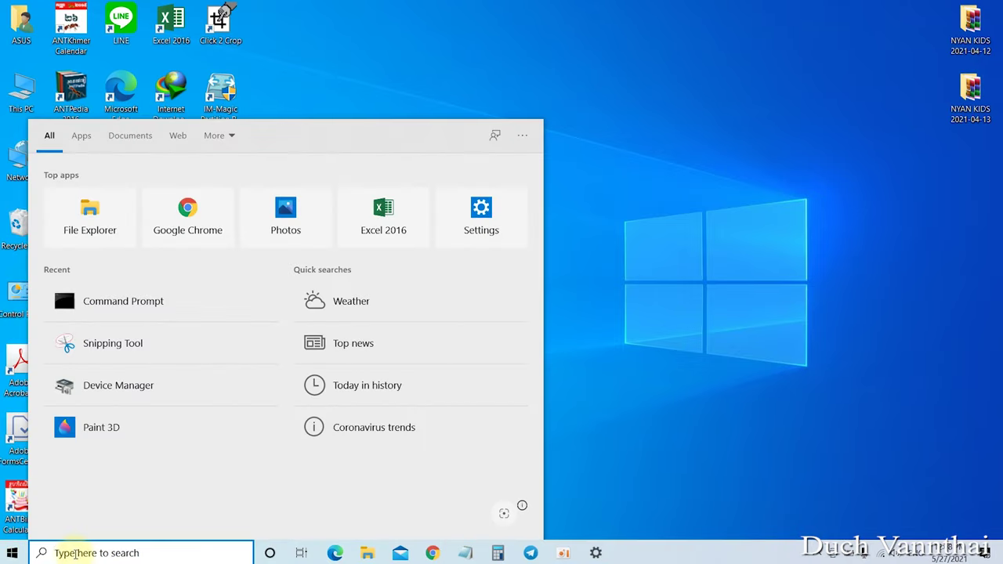
type("Adobe")
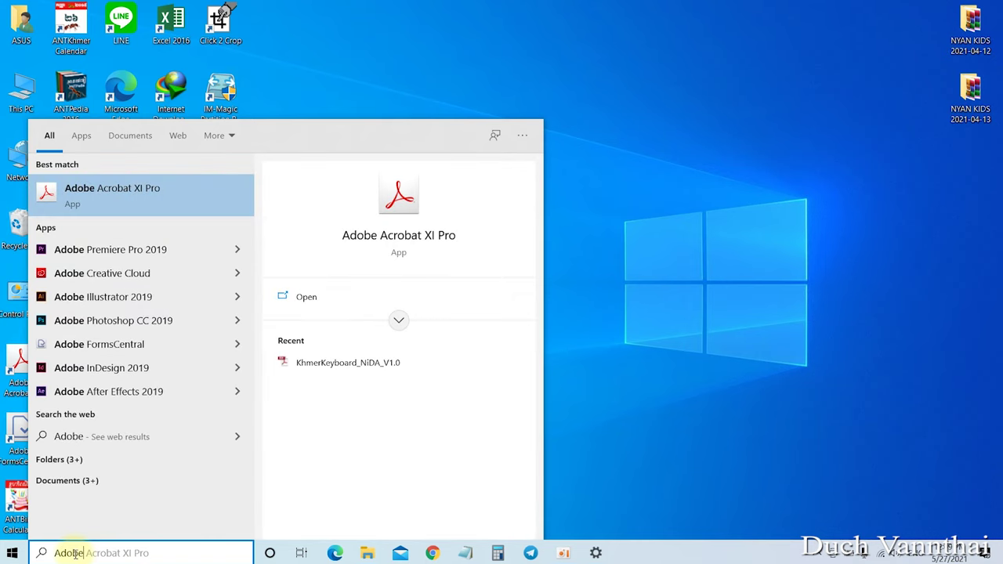
right_click(119, 250)
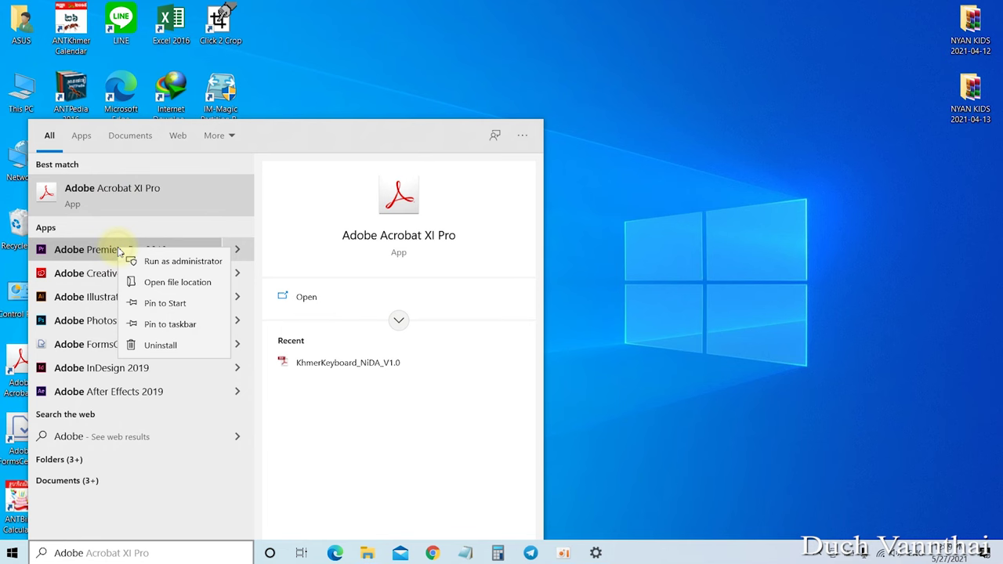
left_click(177, 284)
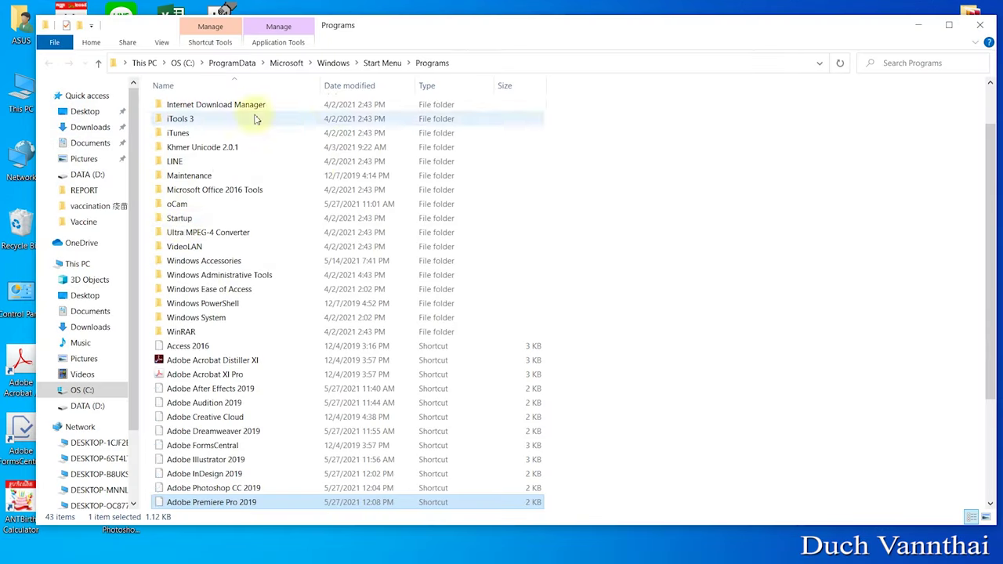
scroll(362, 223, "down", 3)
scroll(275, 380, "up", 5)
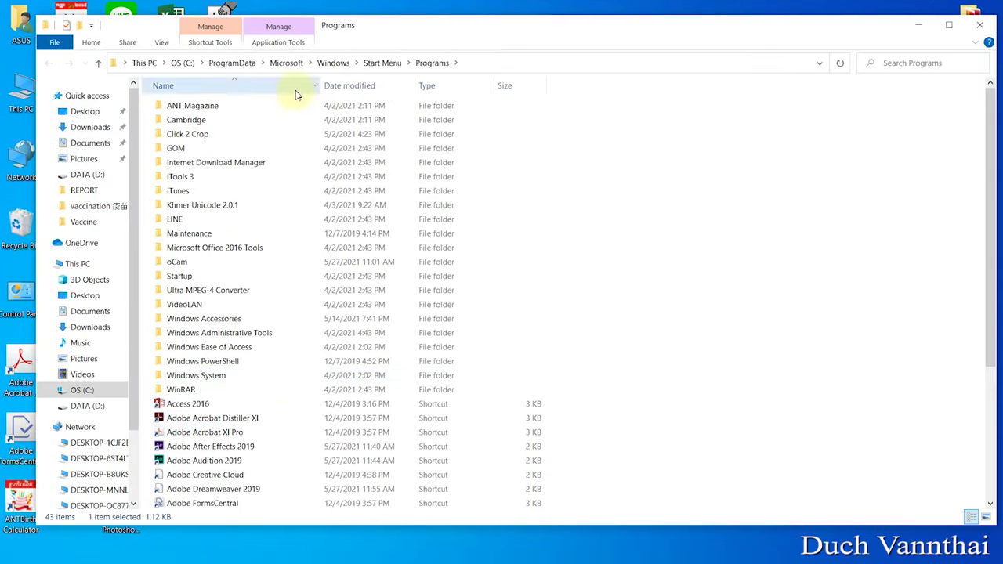
scroll(314, 201, "down", 5)
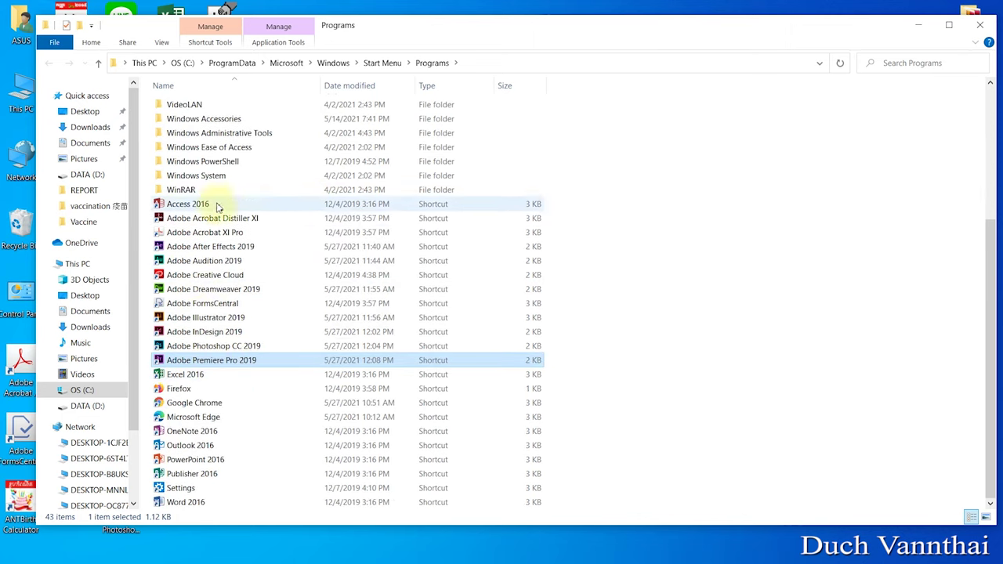
right_click(575, 289)
left_click(601, 229)
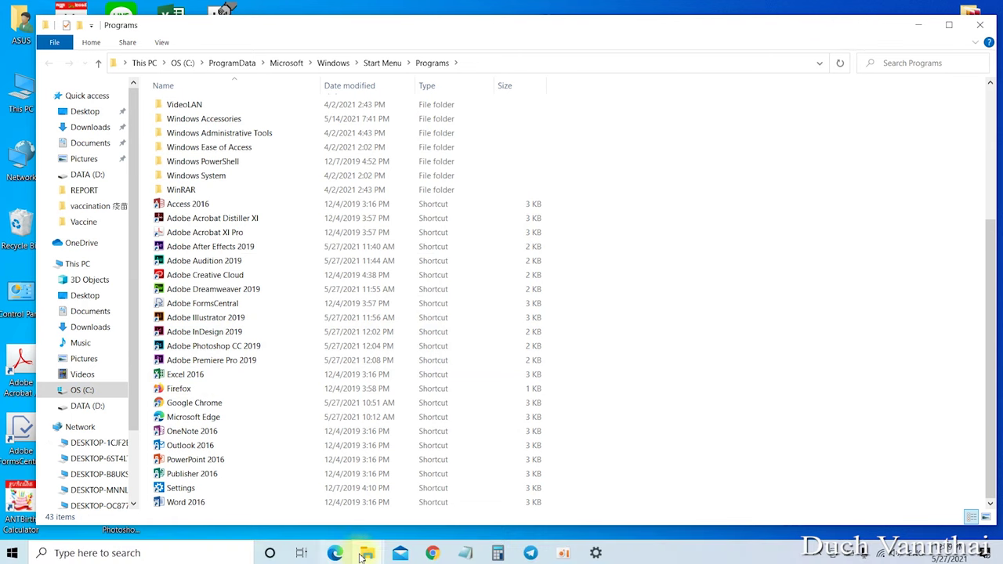
Copy the autoplay application from the Adobe.Master.Collection.2019.v6.RU-EN.vol1 folder and minimise that window.
mouse_move(362, 556)
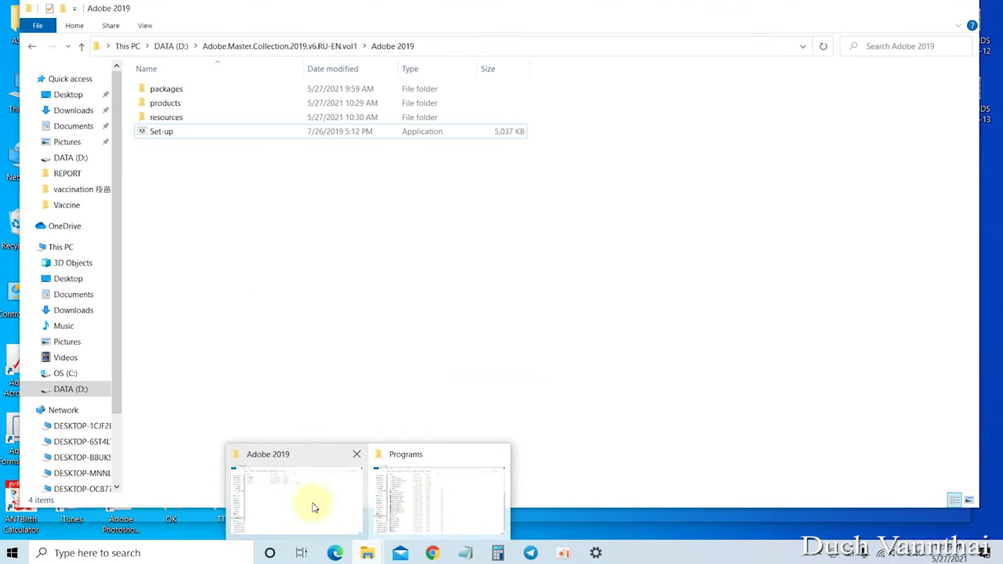
left_click(312, 508)
left_click(215, 46)
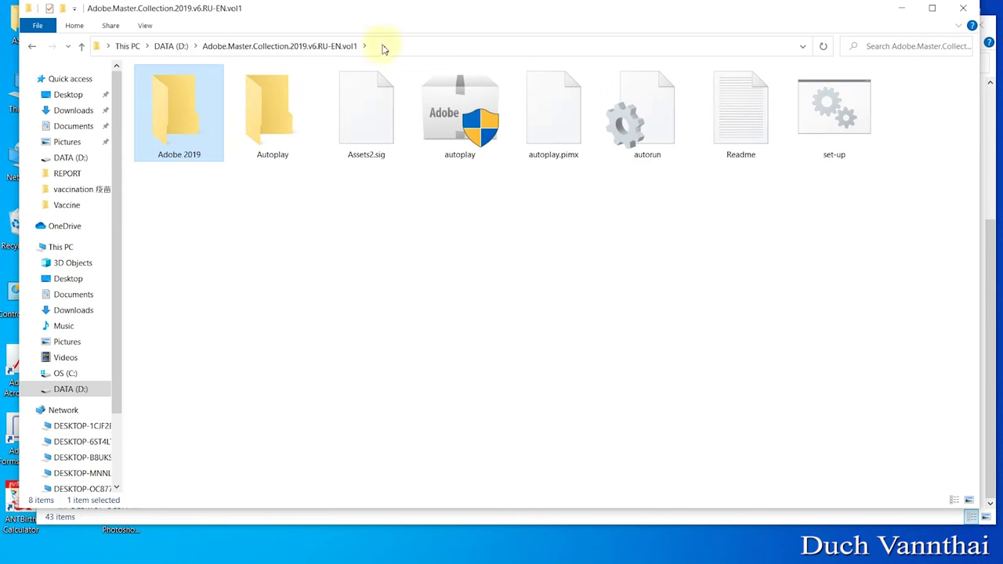
left_click(461, 148)
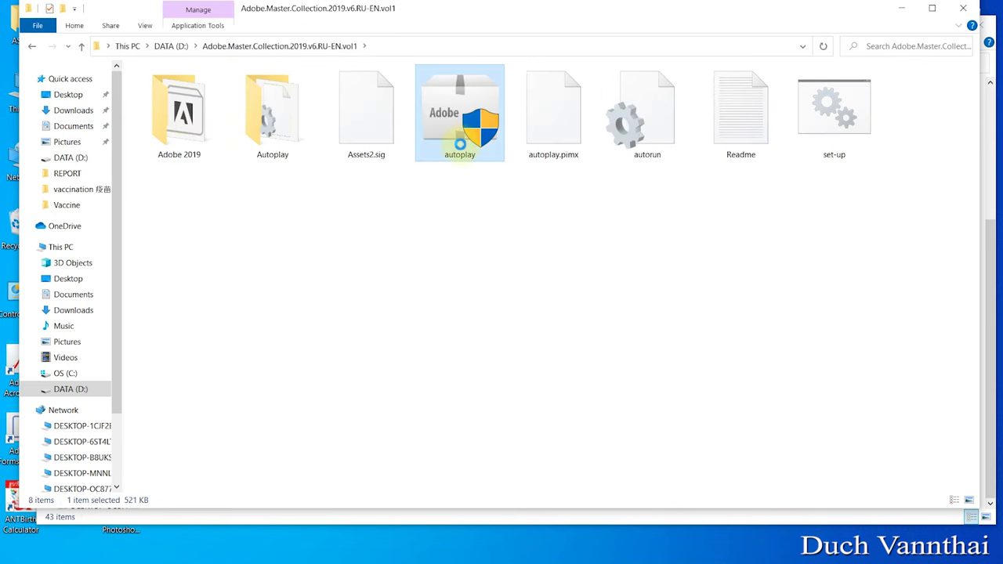
right_click(460, 143)
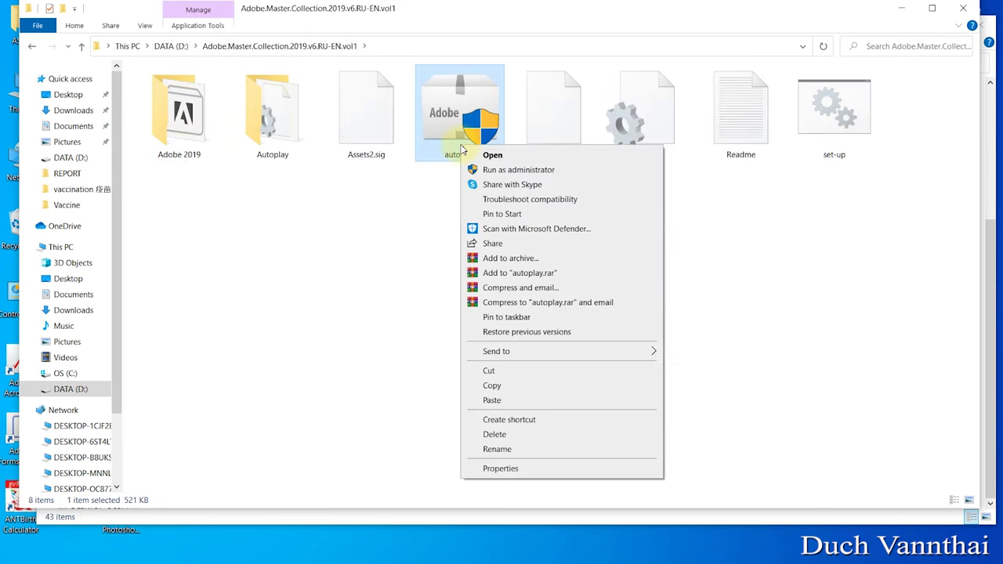
left_click(502, 385)
left_click(909, 8)
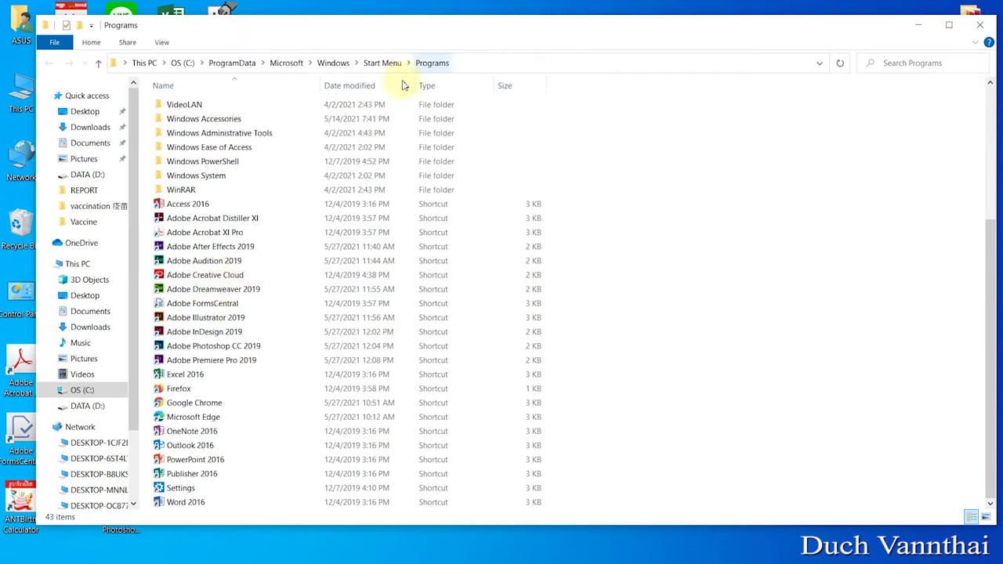
Open the file location of the Adobe After Effects 2019 shortcut and paste autoplay into its Support Files folder.
left_click(193, 247)
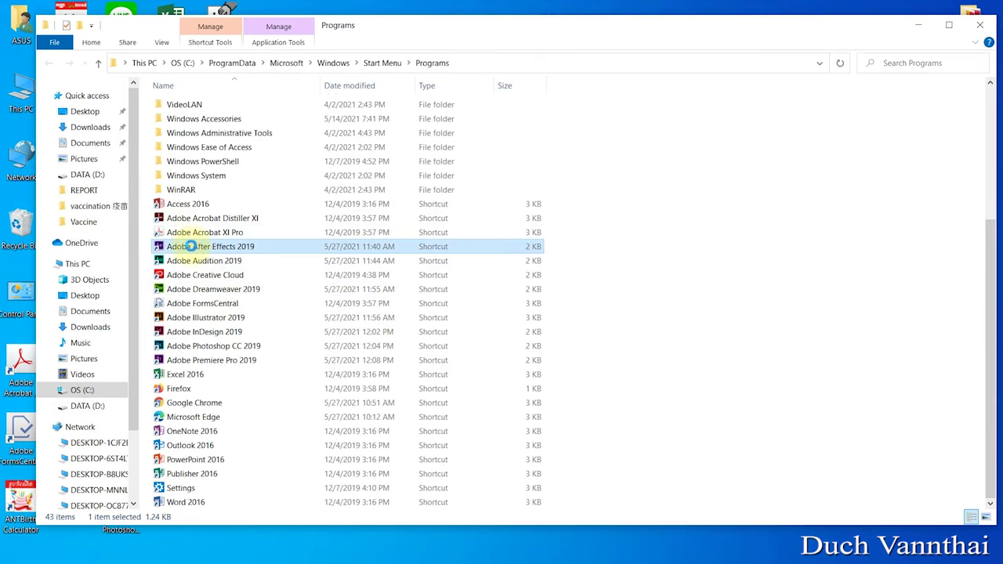
right_click(192, 247)
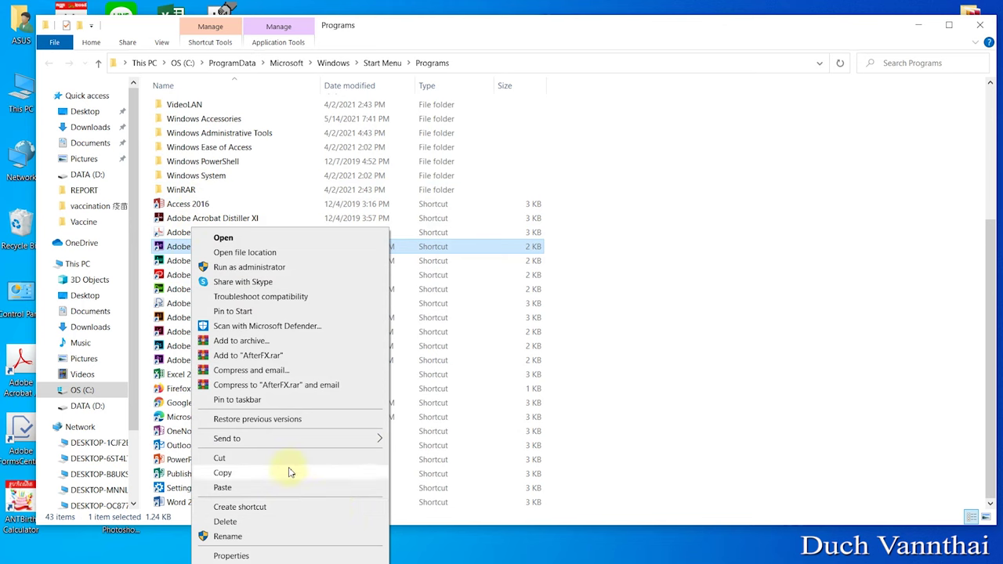
left_click(244, 251)
scroll(384, 253, "down", 2)
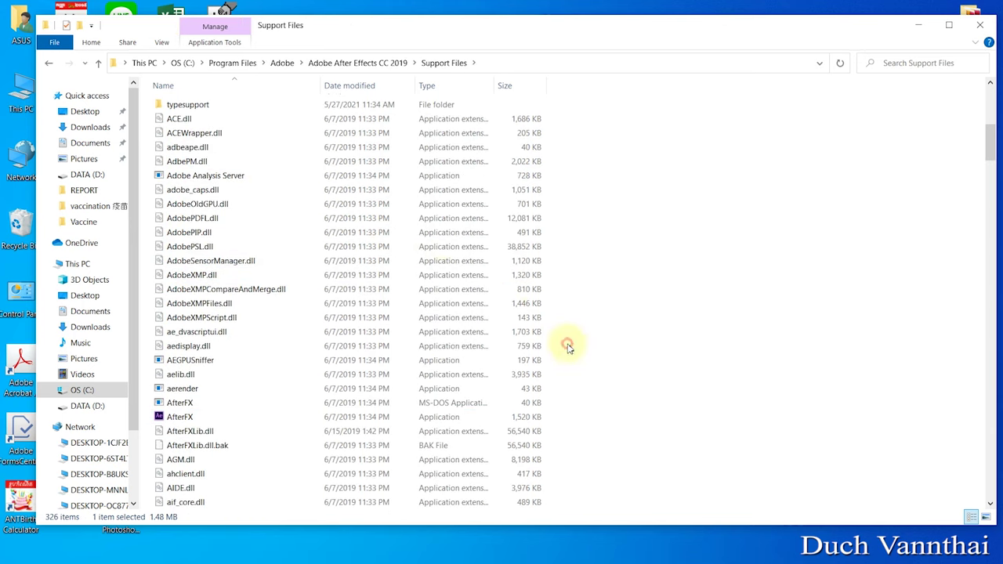
right_click(581, 343)
left_click(619, 451)
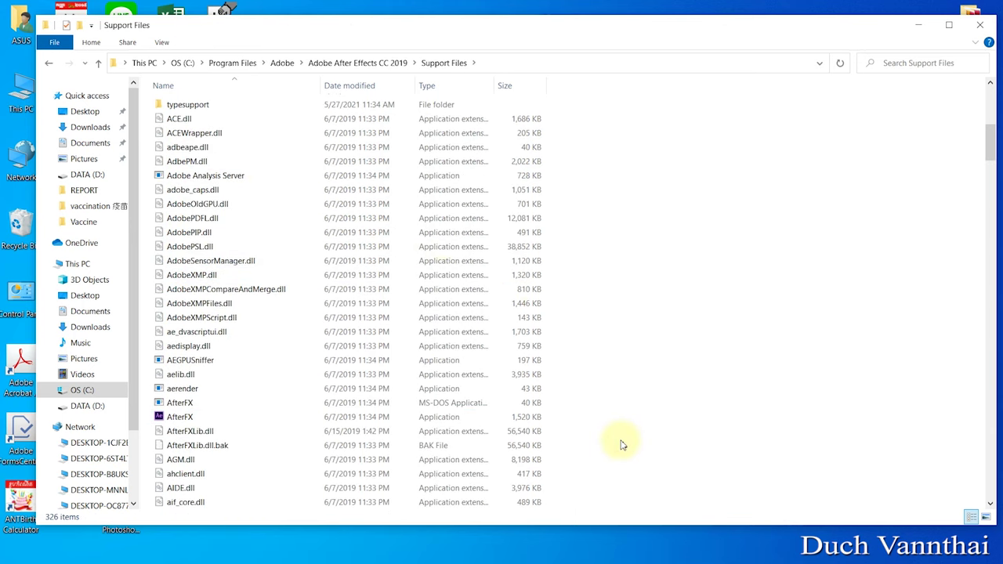
left_click(465, 230)
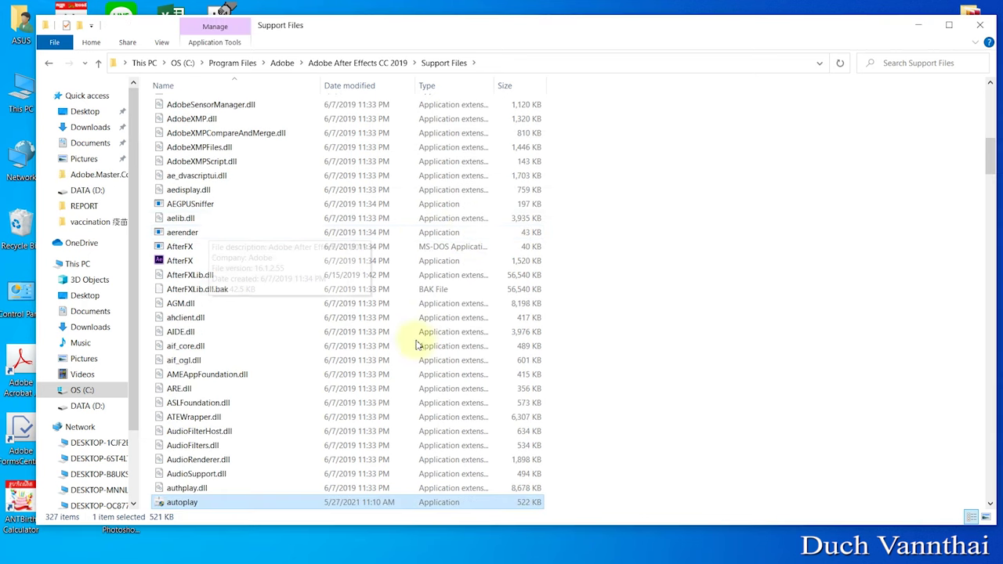
Run autoplay as administrator from the After Effects Support Files folder and dismiss its messages.
scroll(284, 365, "down", 2)
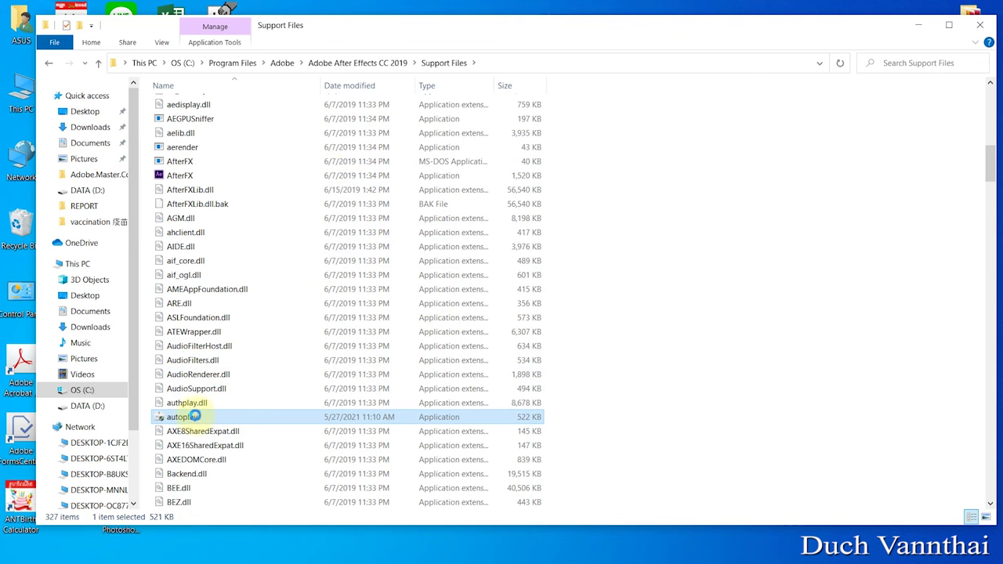
right_click(193, 416)
left_click(276, 110)
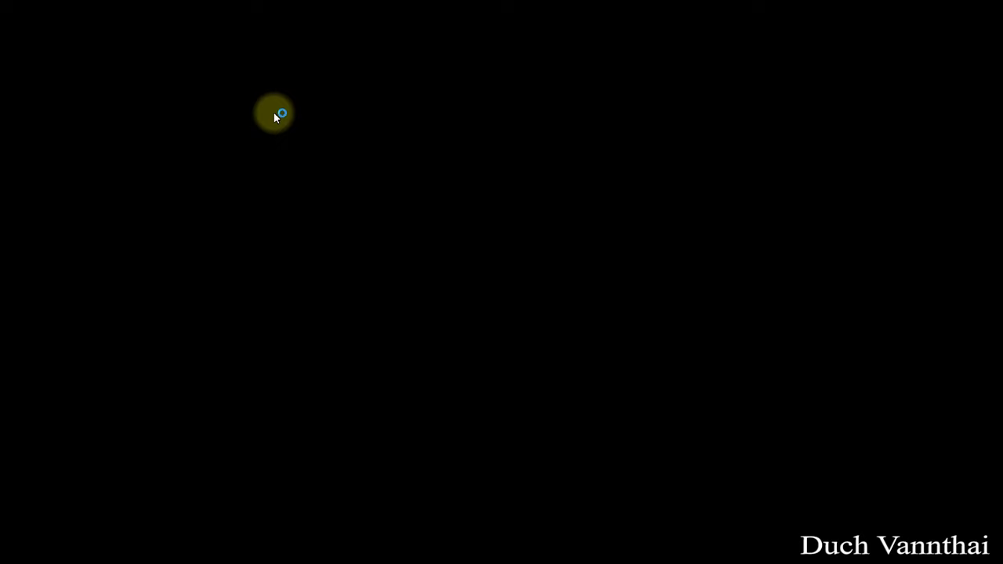
left_click(427, 374)
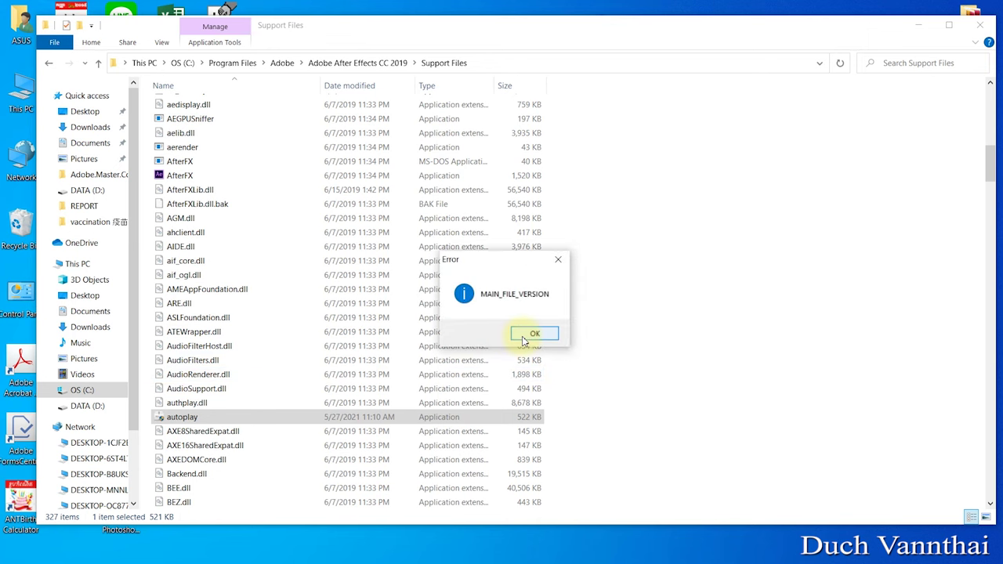
left_click(522, 336)
left_click(546, 335)
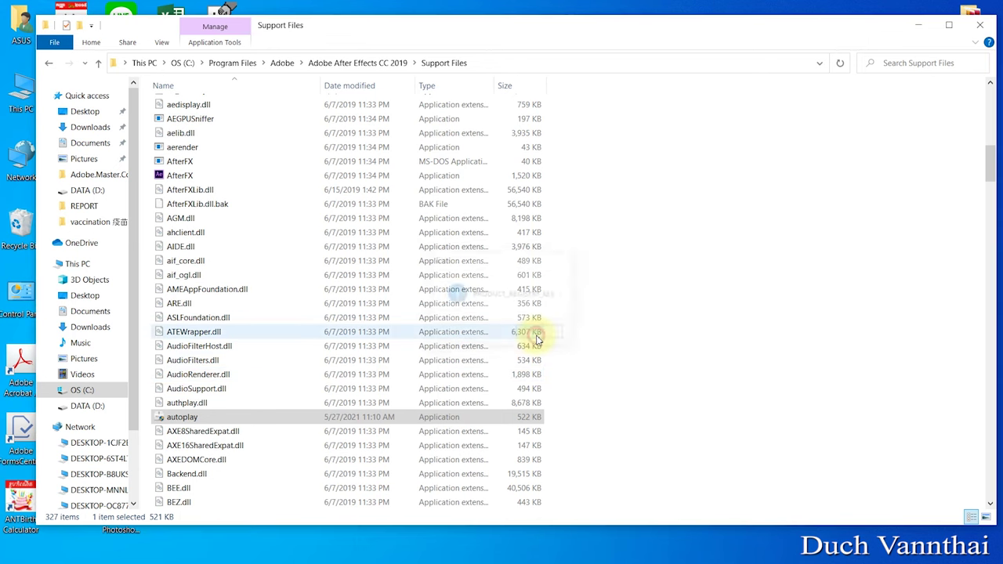
left_click(284, 346)
Return to the Adobe folder in Program Files and show its contents as larger icons.
scroll(270, 282, "up", 14)
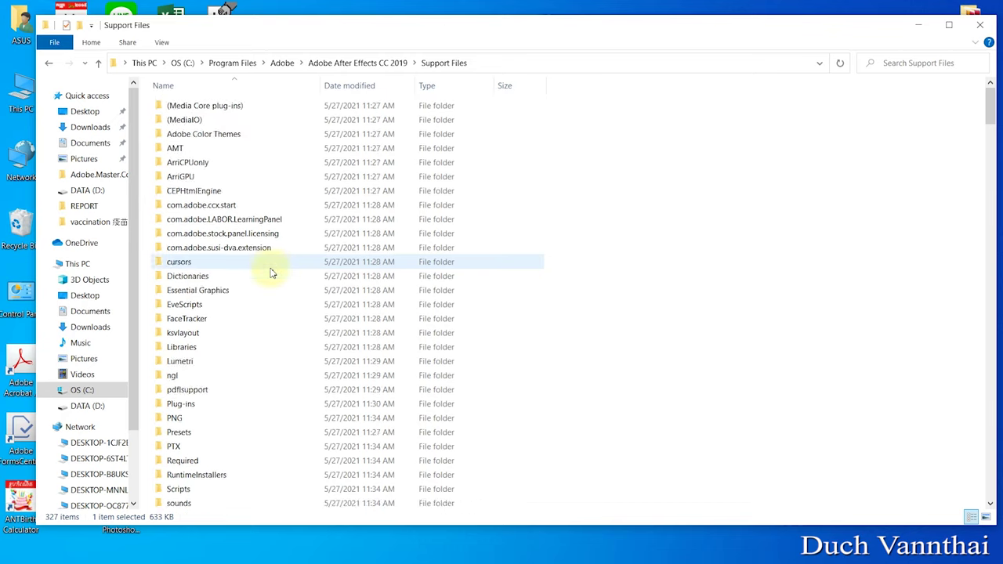
left_click(360, 63)
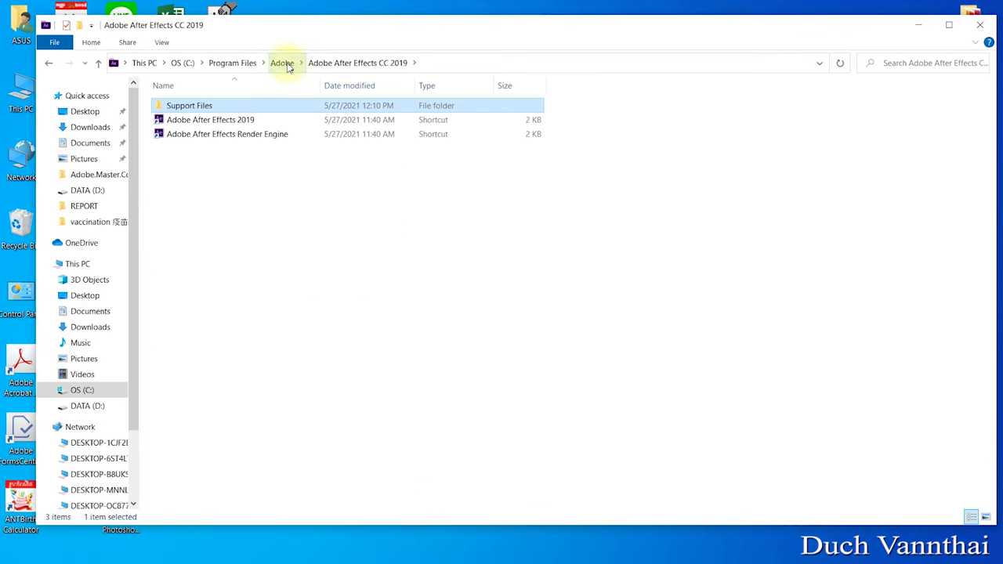
left_click(284, 63)
left_click(196, 119)
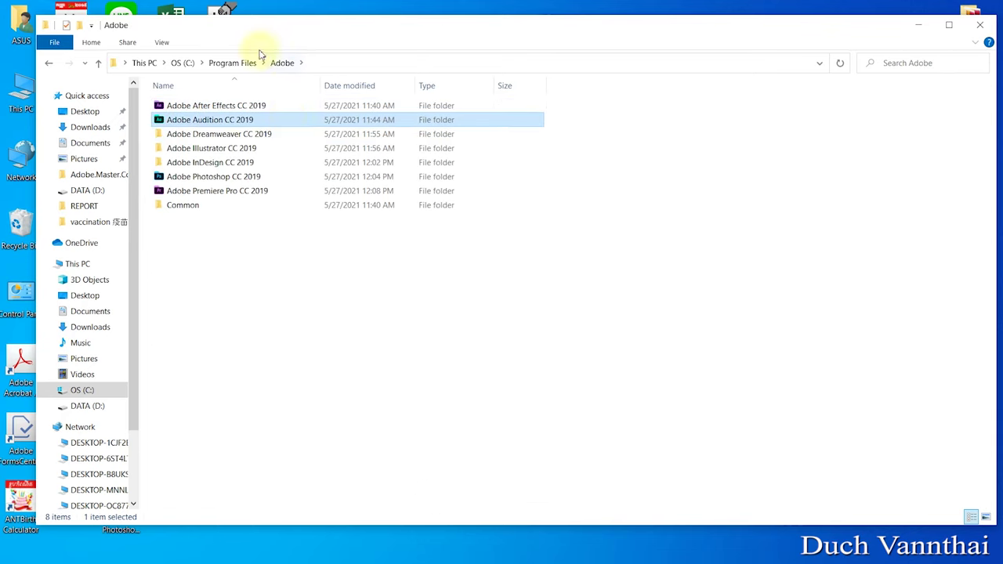
right_click(217, 126)
left_click(197, 242)
scroll(197, 242, "up", 3, "ctrl")
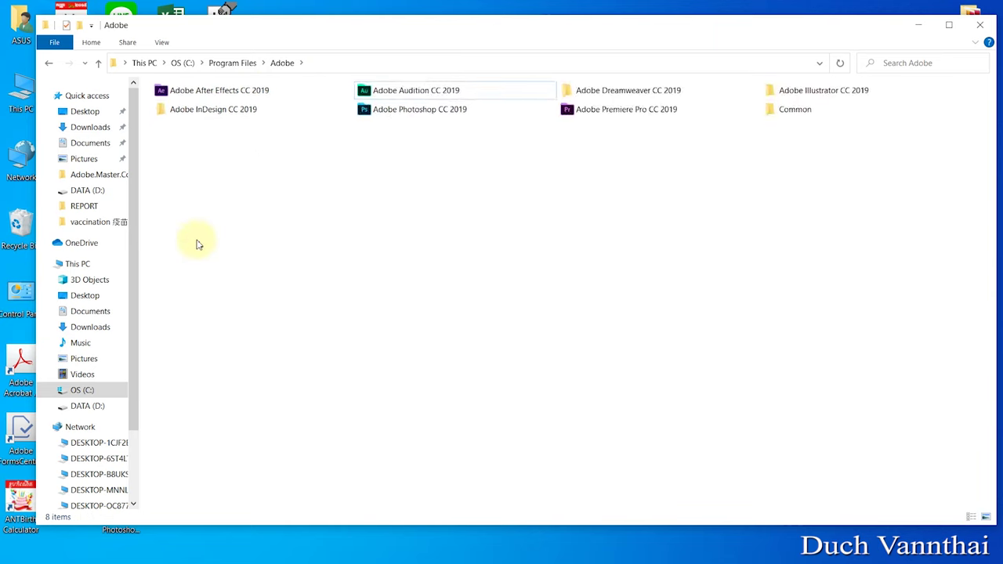
scroll(196, 242, "up", 2, "ctrl")
Open the Adobe Dreamweaver CC 2019 folder and paste autoplay into it with administrator permission.
right_click(343, 149)
left_click(376, 160)
scroll(253, 246, "down", 15)
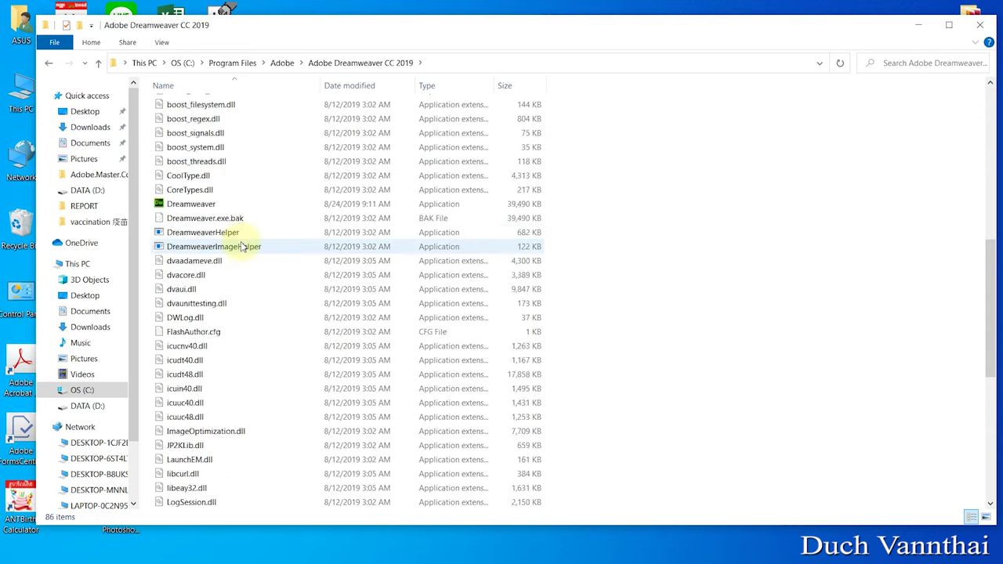
right_click(556, 302)
left_click(615, 388)
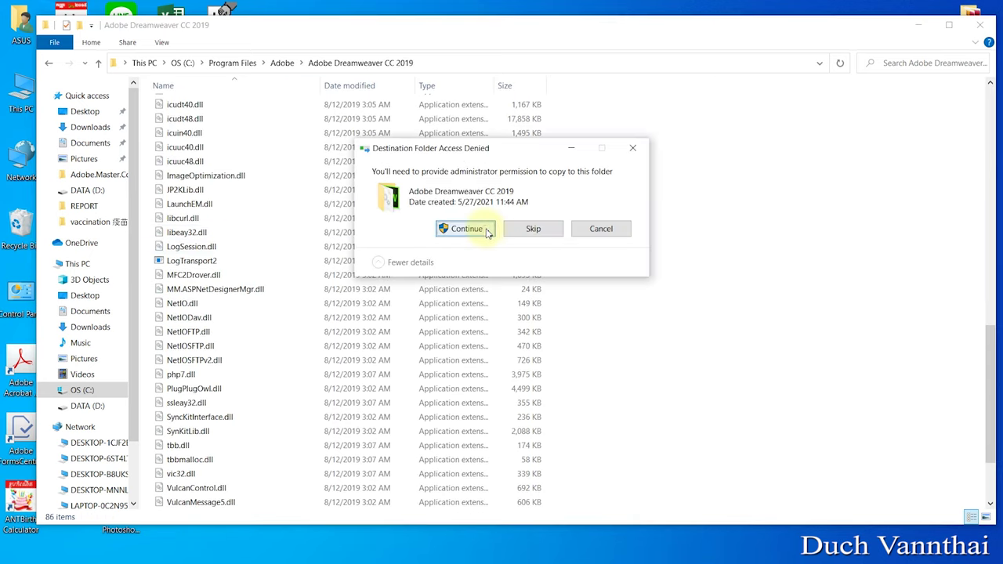
left_click(480, 231)
Run autoplay as administrator from the Adobe Dreamweaver CC 2019 folder and dismiss its messages.
left_click(188, 102)
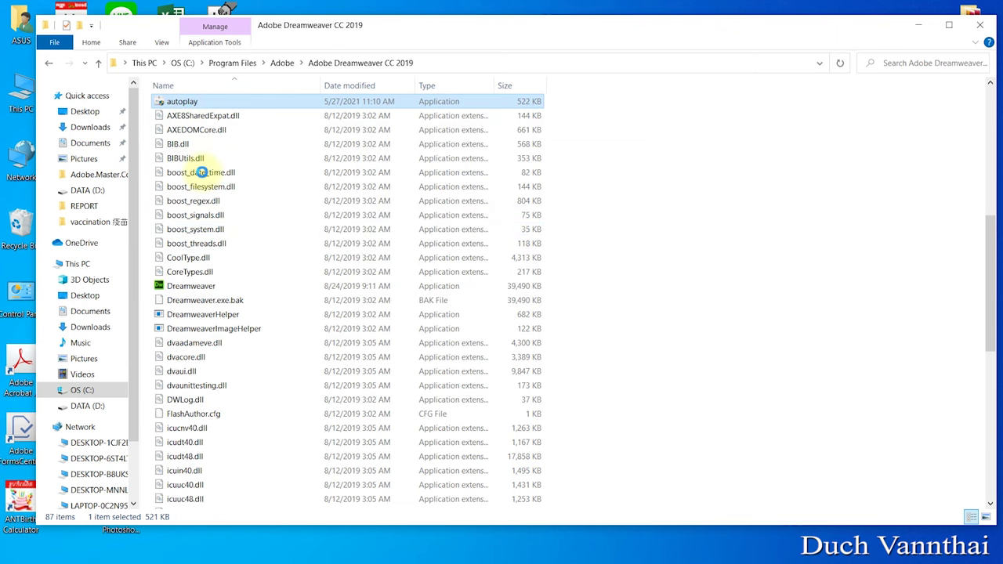
right_click(188, 102)
left_click(235, 128)
left_click(531, 332)
left_click(530, 331)
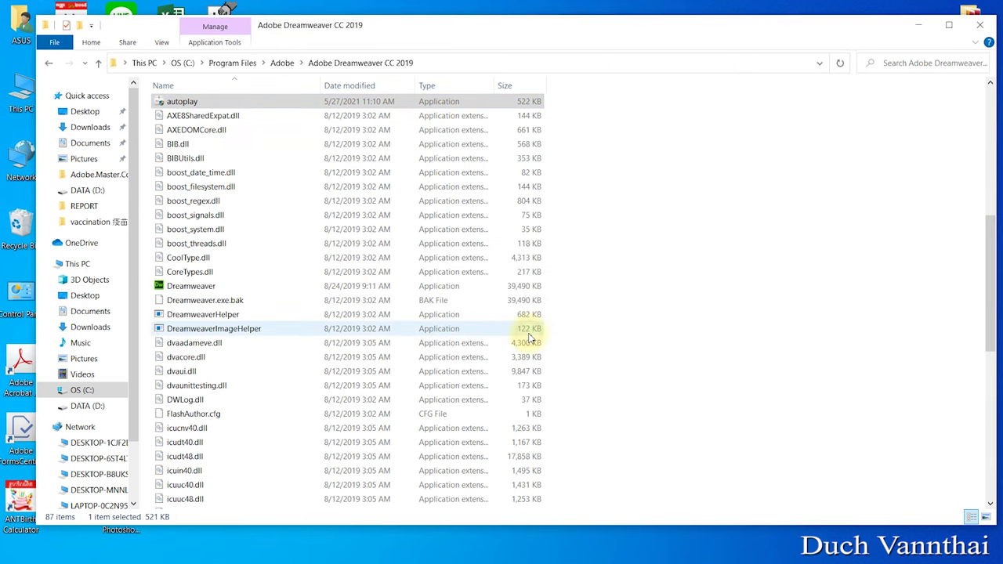
Open the file location of the Adobe Illustrator 2019 shortcut and paste autoplay into its Windows folder with administrator permission.
scroll(268, 290, "up", 1)
scroll(268, 290, "up", 8)
left_click(282, 63)
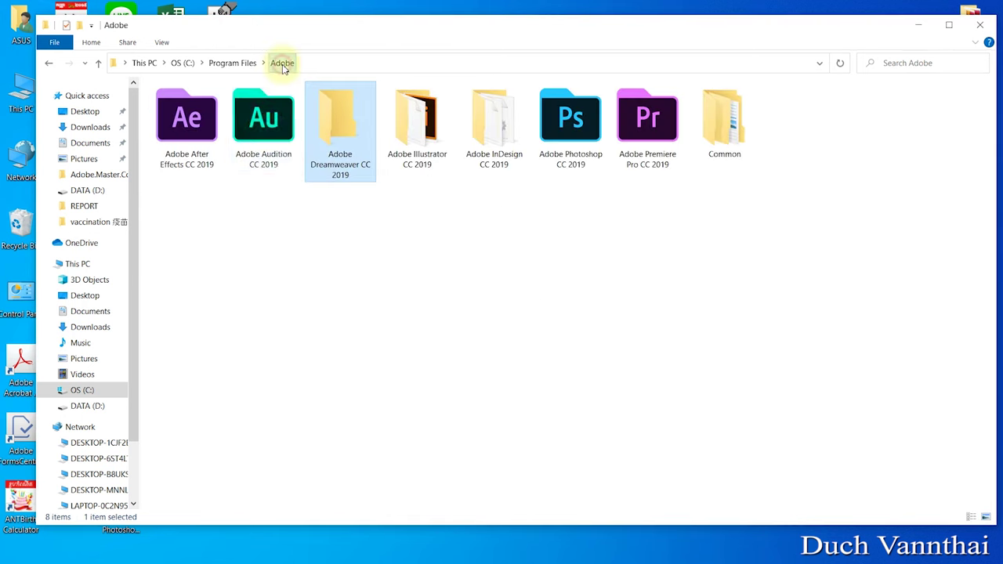
double_click(418, 157)
left_click(225, 191)
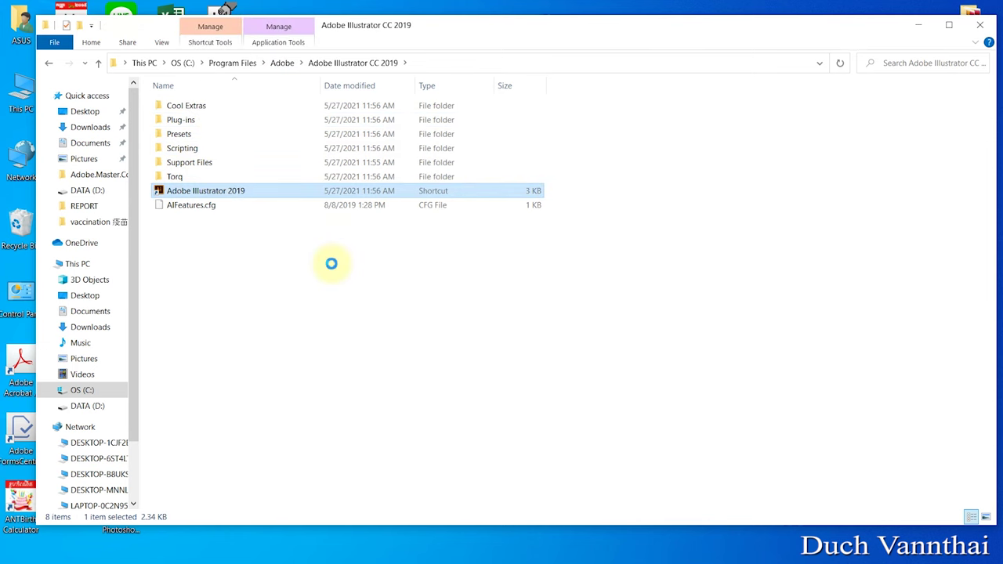
right_click(225, 190)
left_click(294, 213)
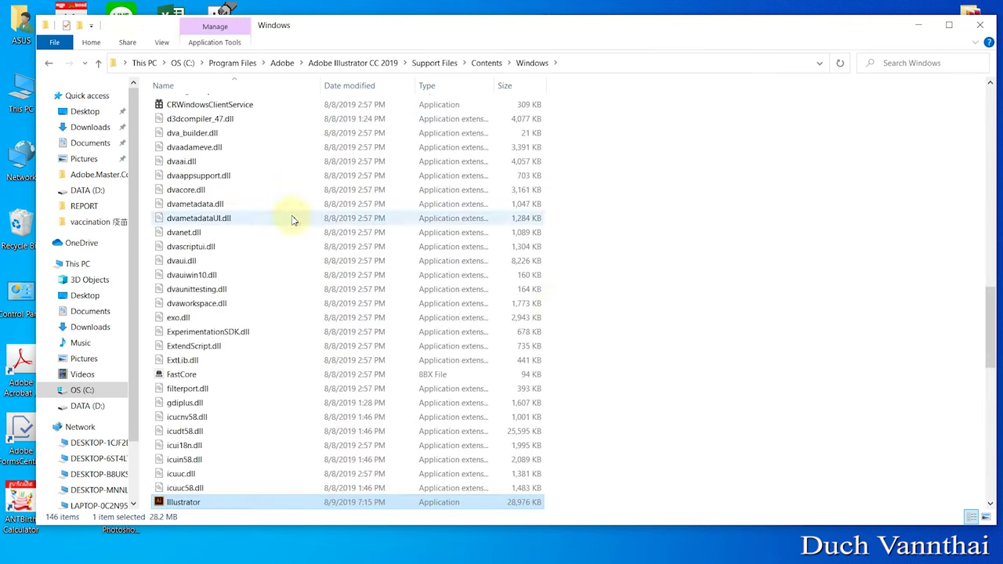
right_click(551, 303)
left_click(596, 402)
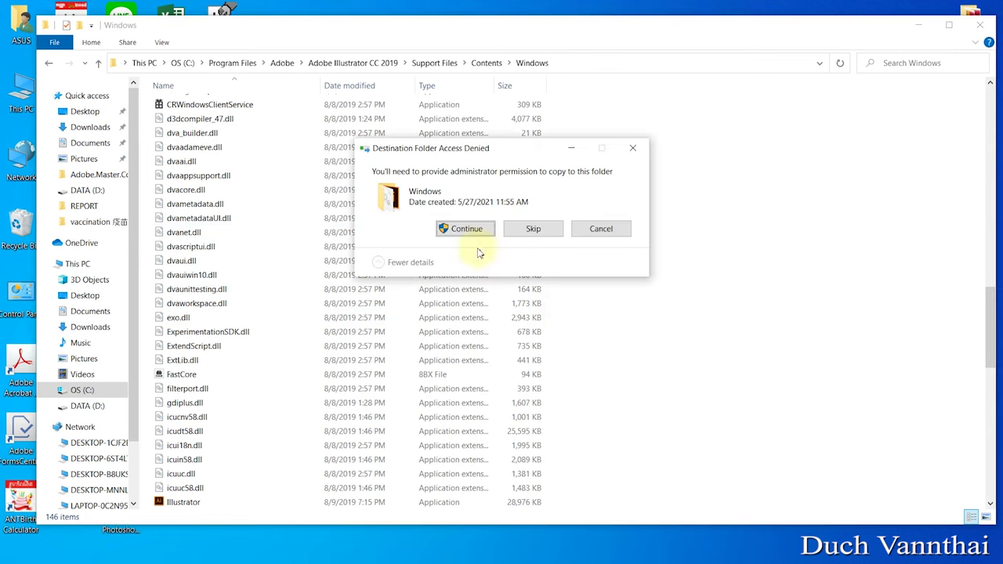
left_click(462, 228)
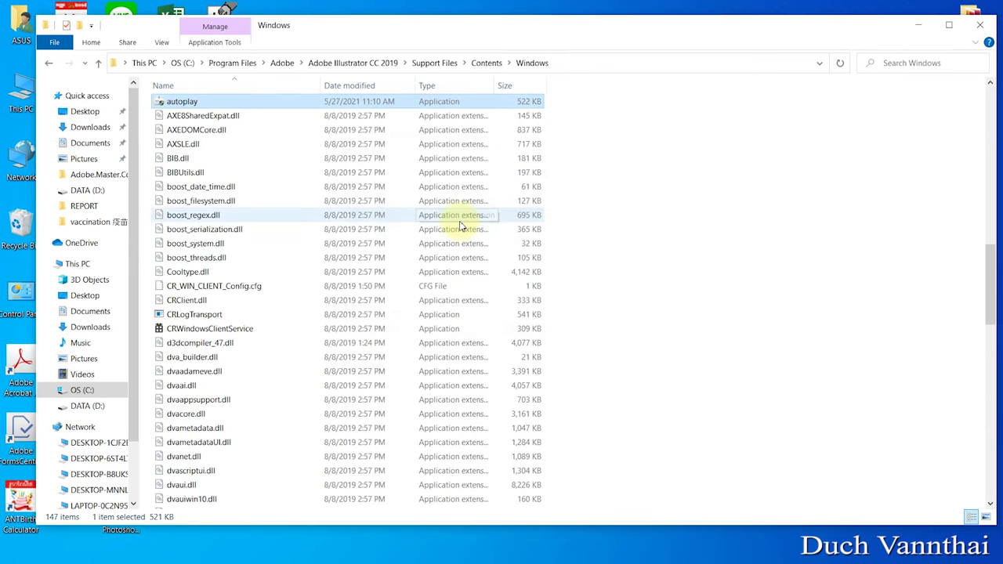
Run autoplay from Illustrator's Windows folder and dismiss its messages.
double_click(210, 101)
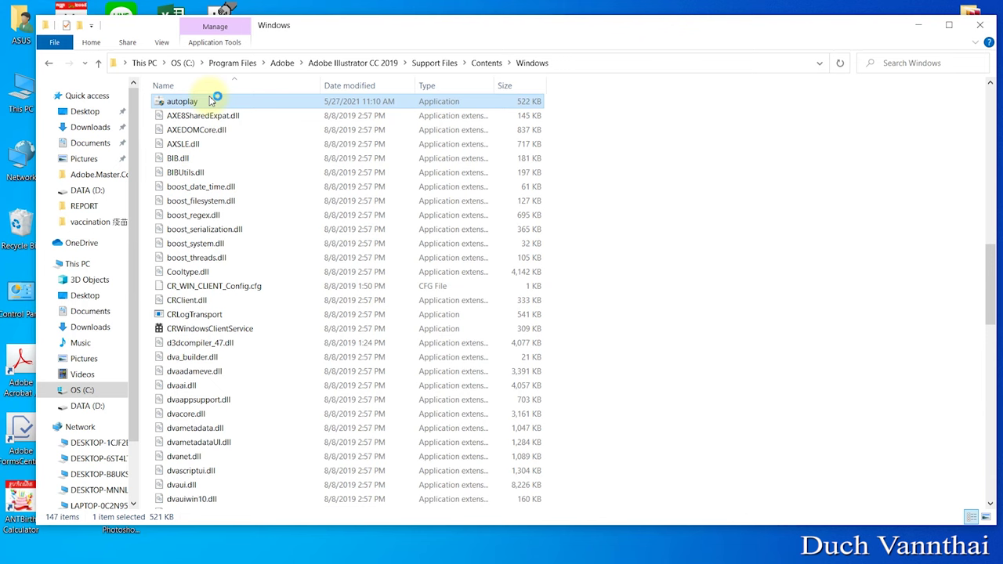
left_click(539, 333)
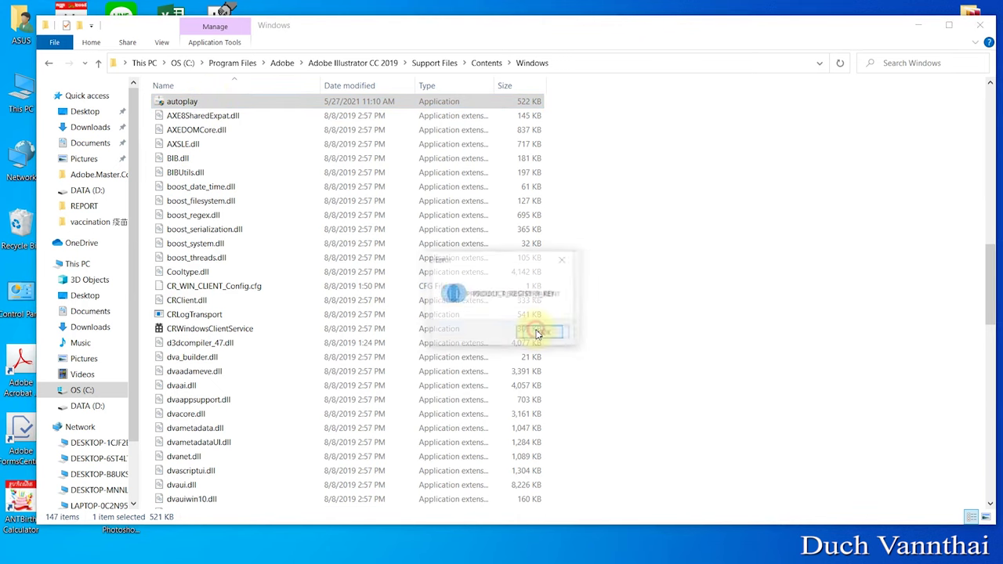
left_click(627, 200)
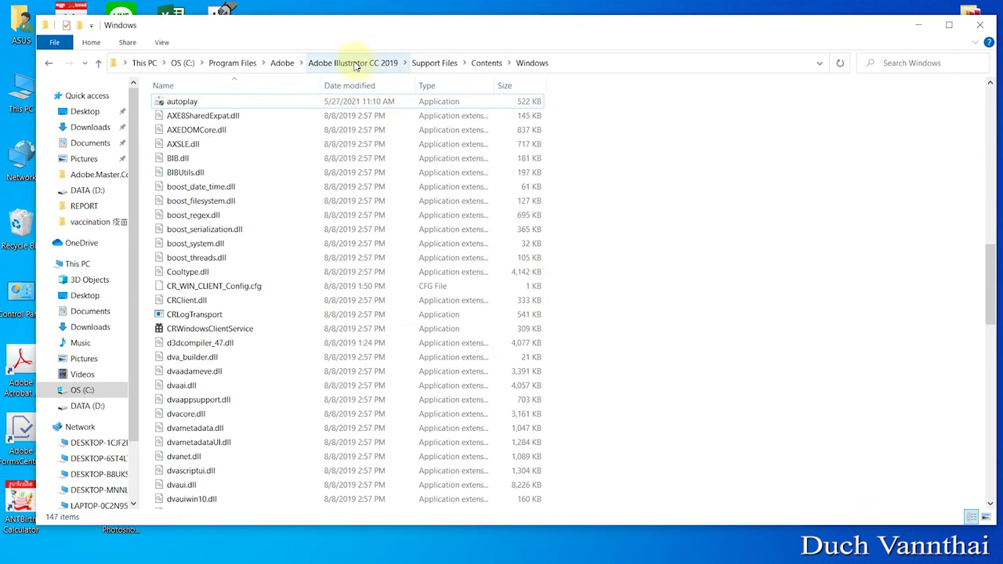
Look through the program folders in Adobe and Program Files, and close the window.
left_click(282, 63)
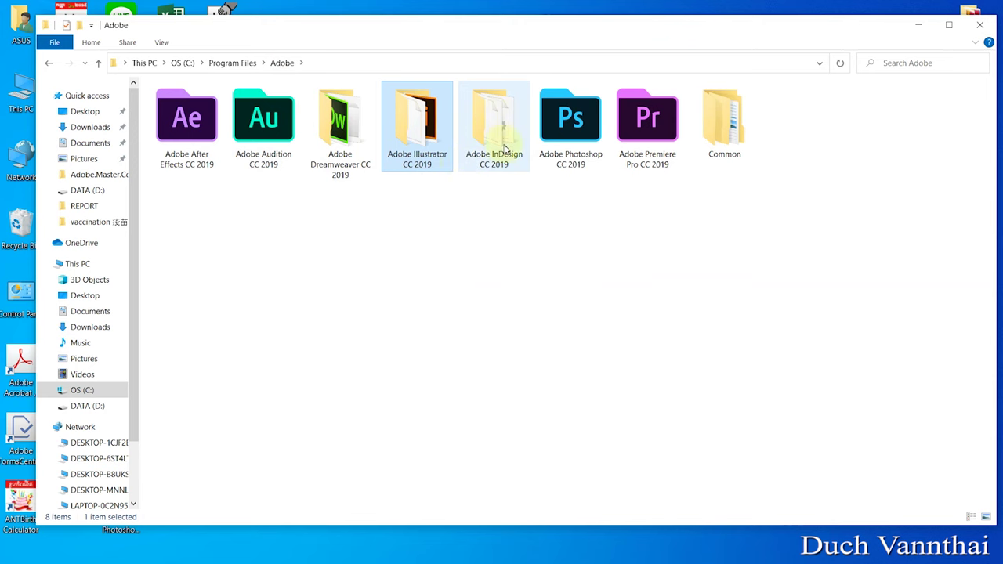
left_click(571, 125)
right_click(589, 154)
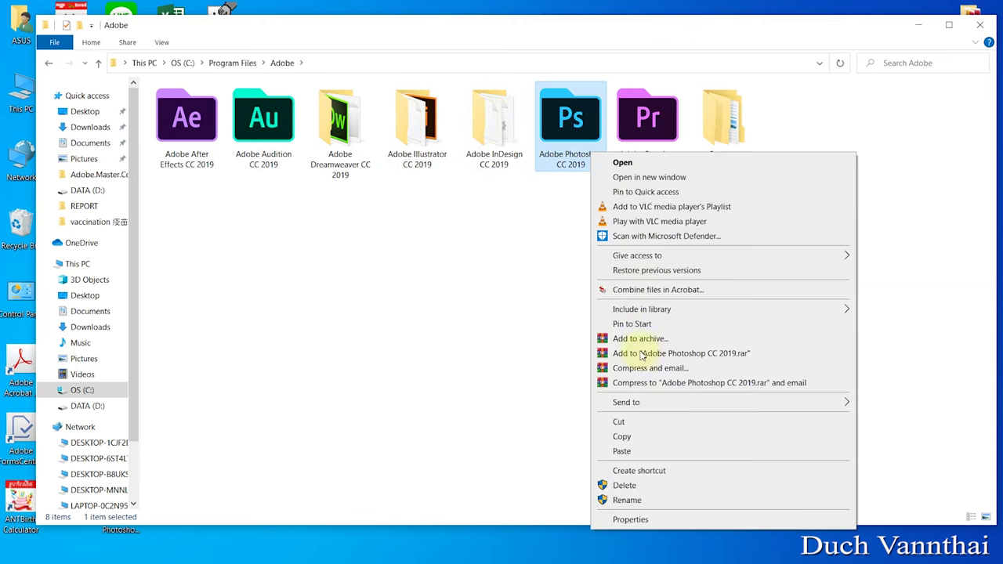
left_click(527, 252)
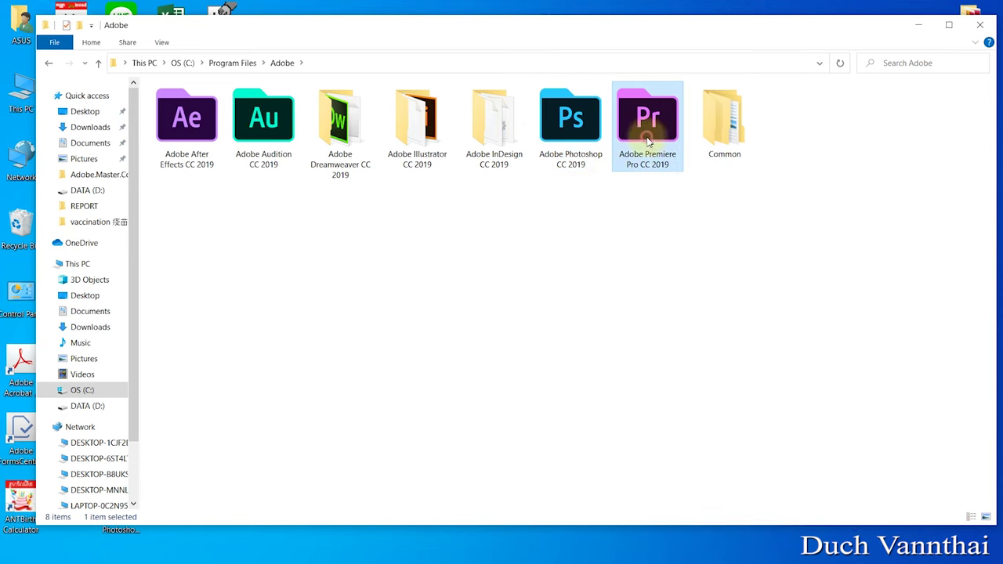
double_click(723, 130)
left_click(49, 63)
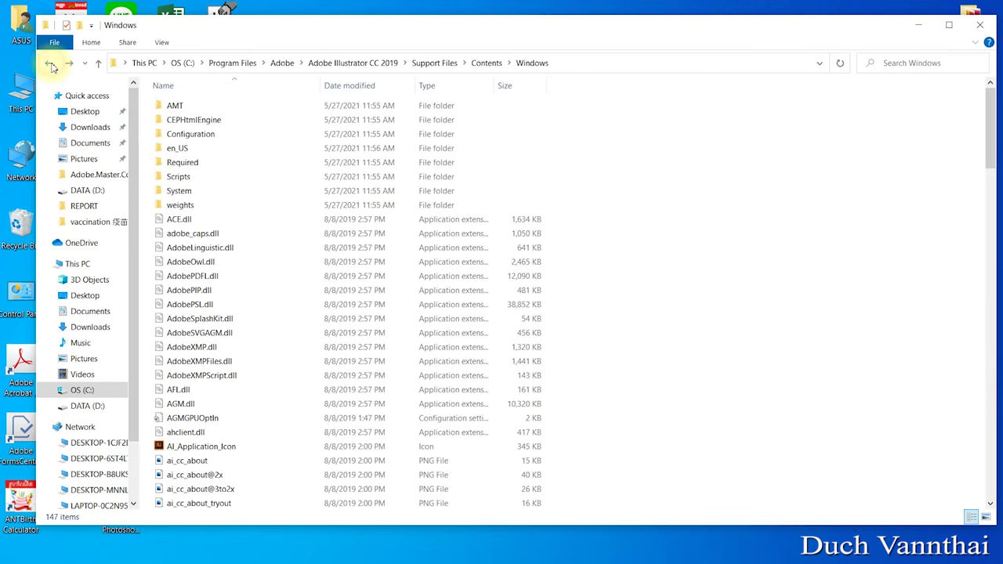
left_click(223, 62)
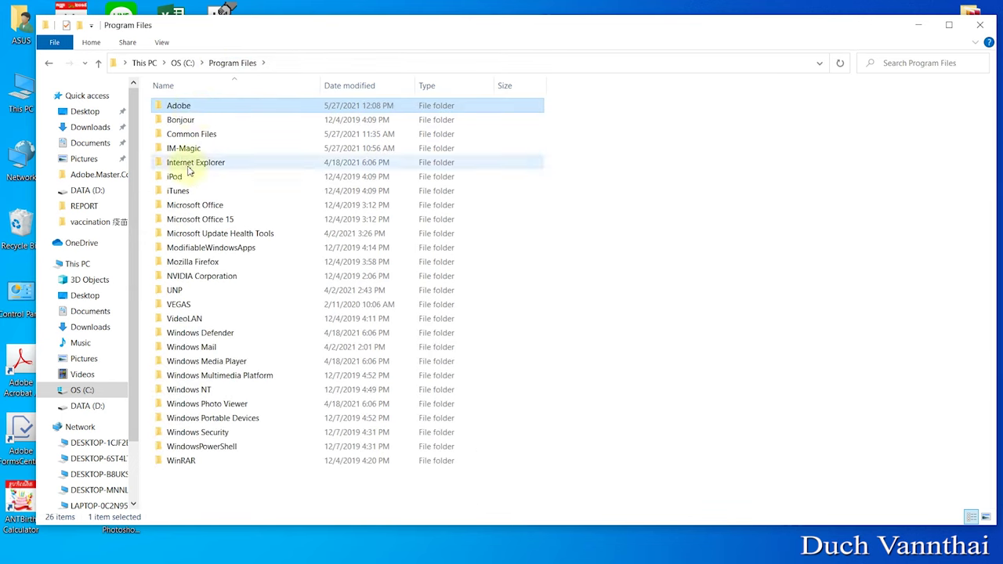
left_click(975, 35)
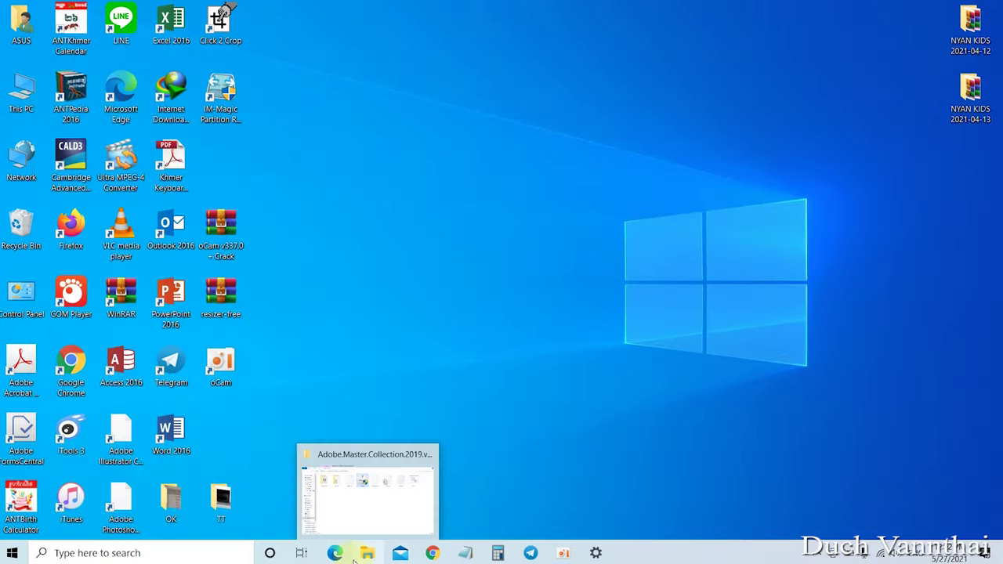
Open the file location of Adobe Photoshop CC 2019 from the recently added apps.
key("super")
right_click(80, 180)
right_click(60, 191)
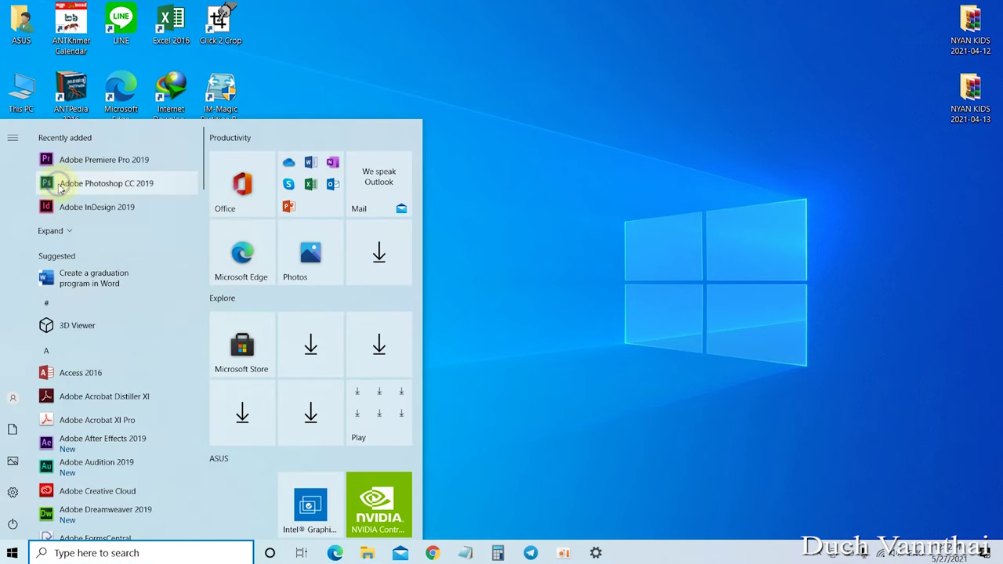
mouse_move(212, 217)
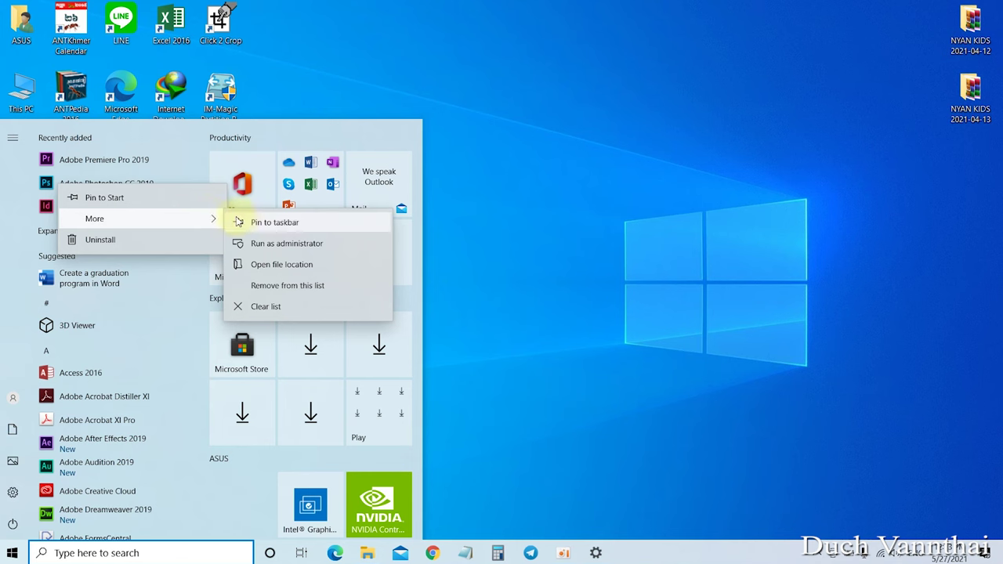
left_click(298, 263)
scroll(347, 303, "down", 3)
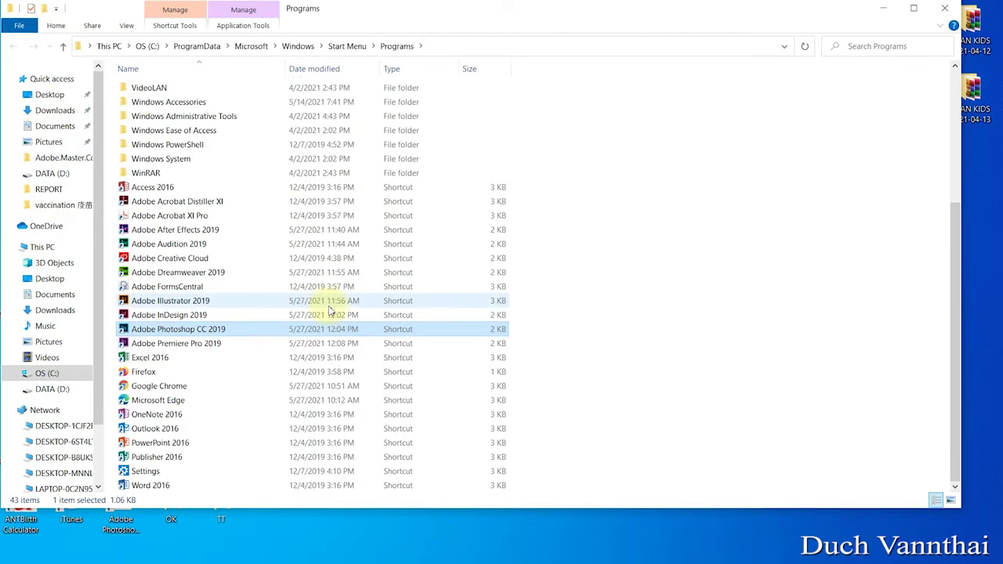
Open the Photoshop shortcut's target folder and paste autoplay into Adobe Photoshop CC 2019 with administrator permission.
double_click(205, 330)
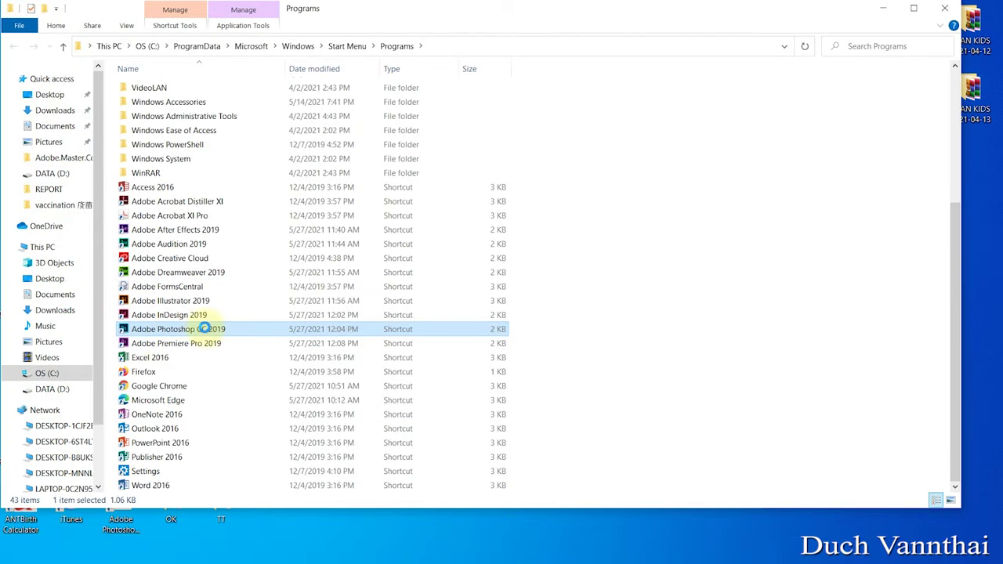
right_click(206, 330)
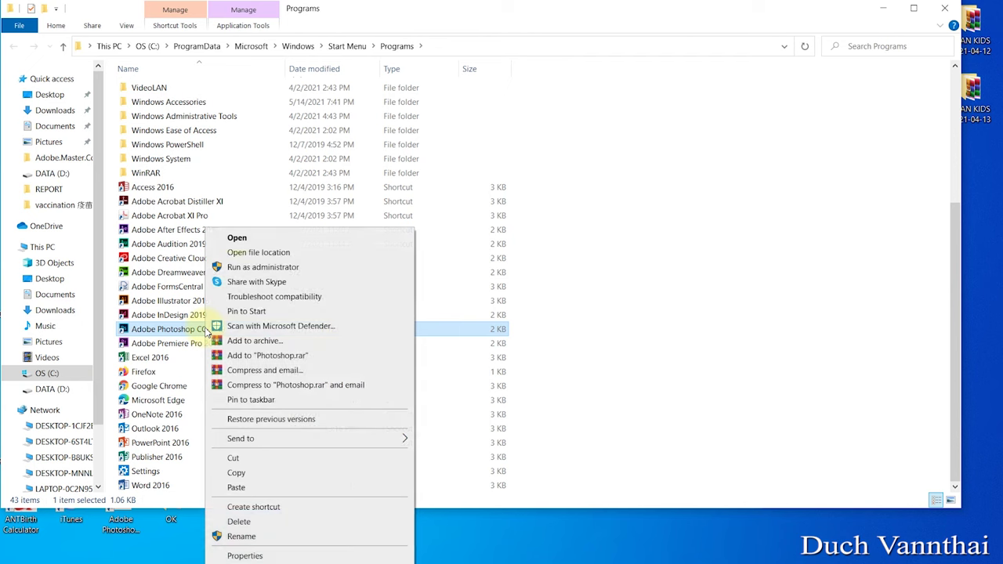
left_click(259, 252)
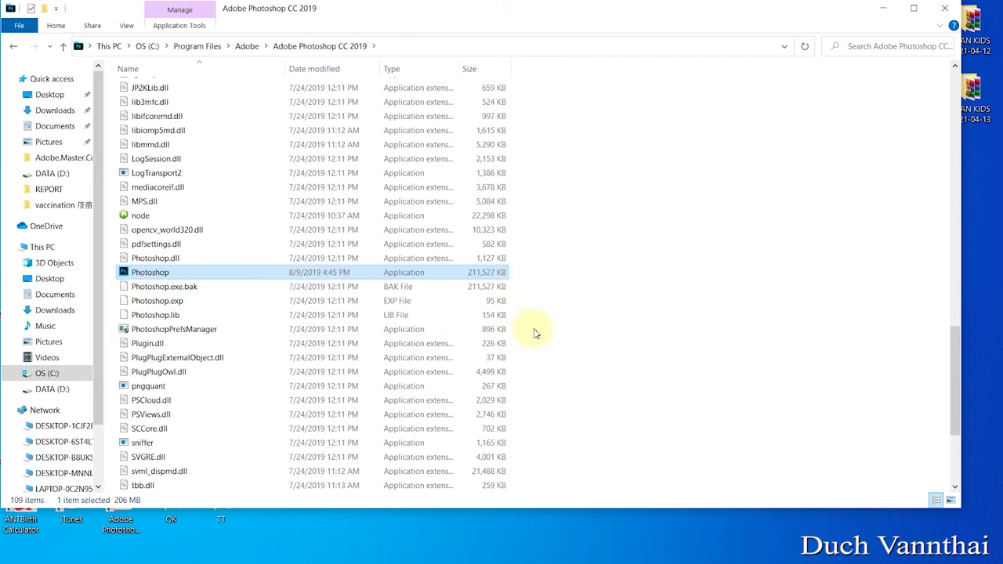
right_click(533, 332)
left_click(577, 423)
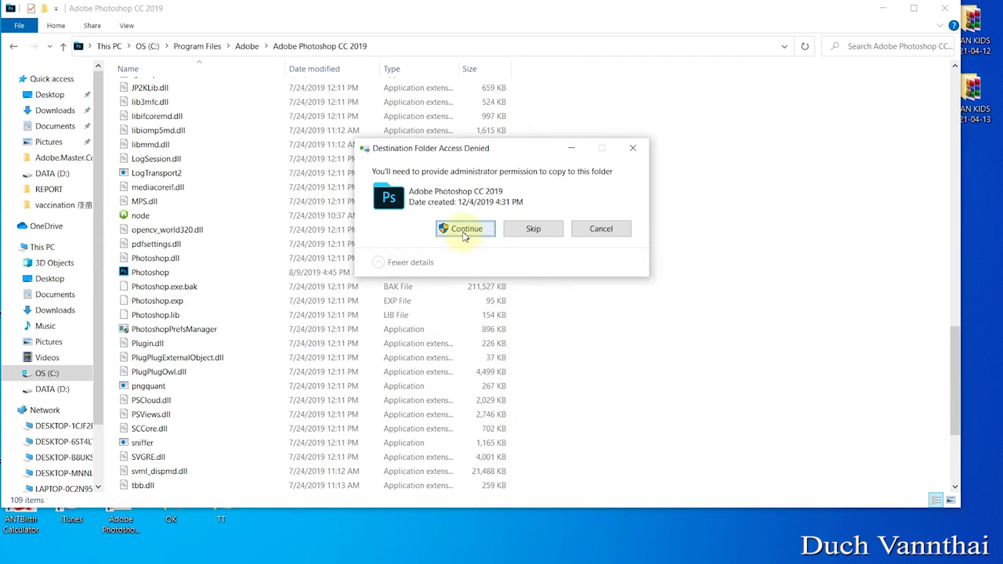
left_click(466, 229)
Run autoplay as administrator from the Adobe Photoshop CC 2019 folder and dismiss its messages.
right_click(152, 84)
left_click(196, 108)
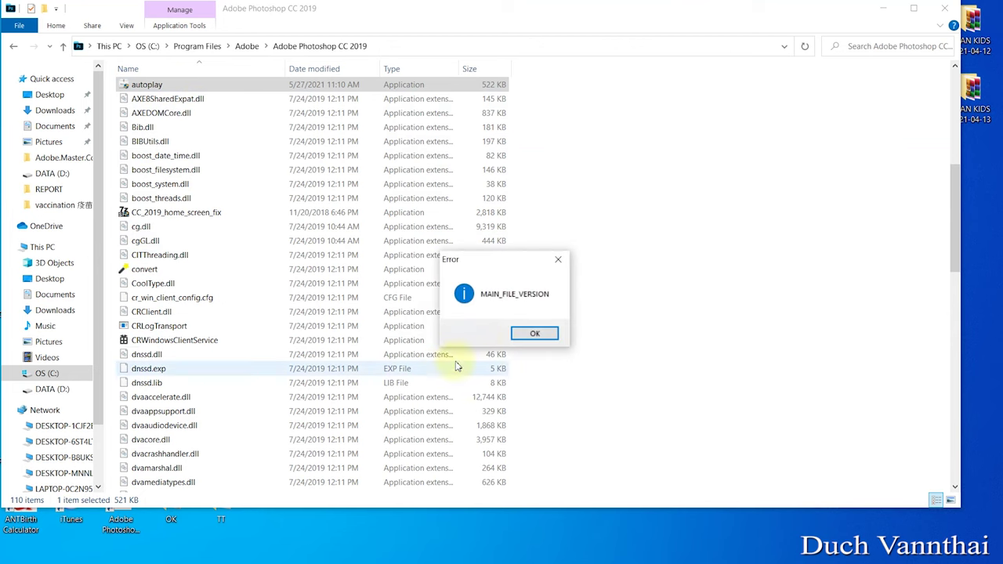
left_click(525, 335)
left_click(546, 332)
left_click(542, 197)
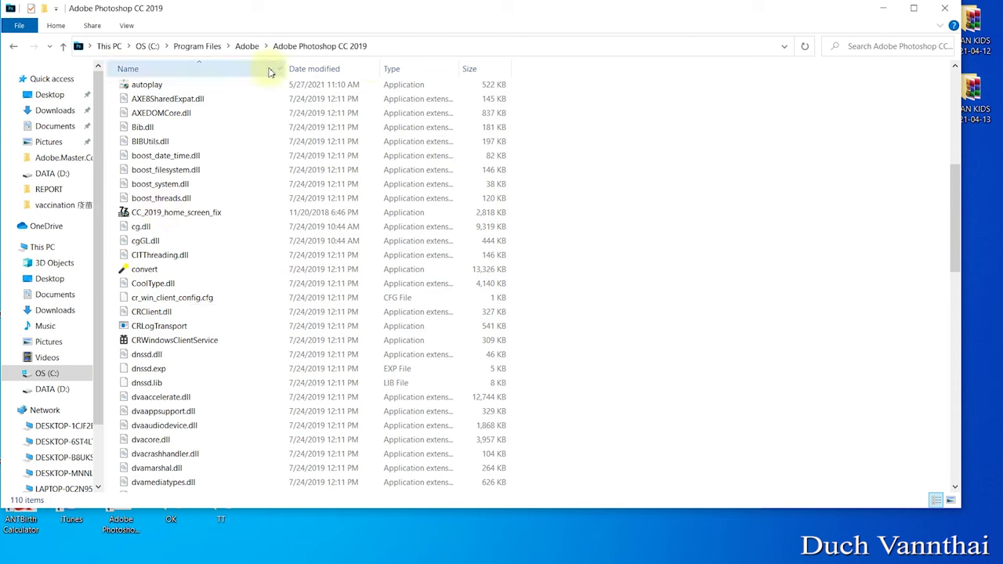
Return to the Programs shortcuts folder and display its items as icons instead of a detailed list.
left_click(13, 46)
scroll(196, 376, "down", 2)
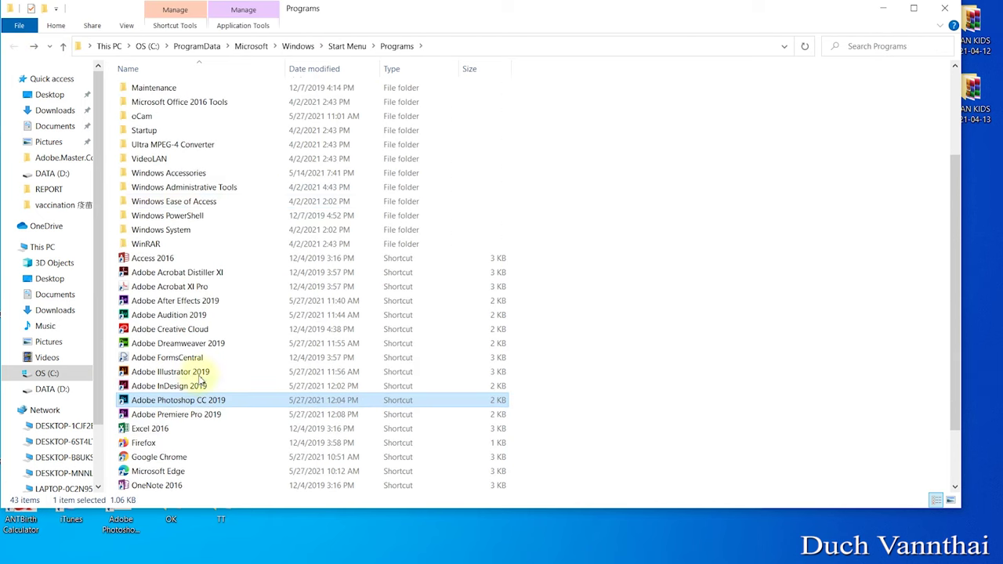
left_click(171, 386)
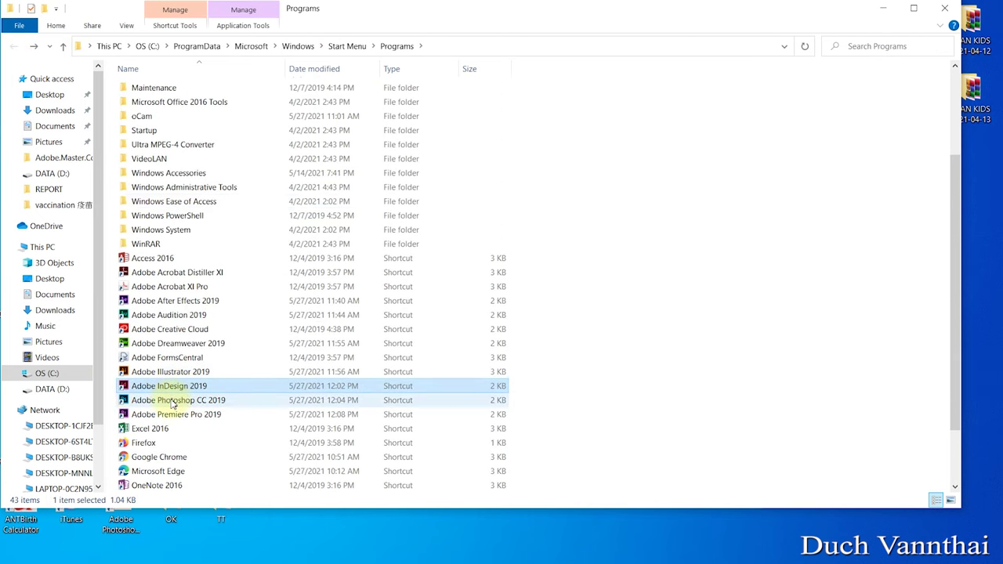
key("ctrl+shift+4")
scroll(226, 355, "up", 3, "ctrl")
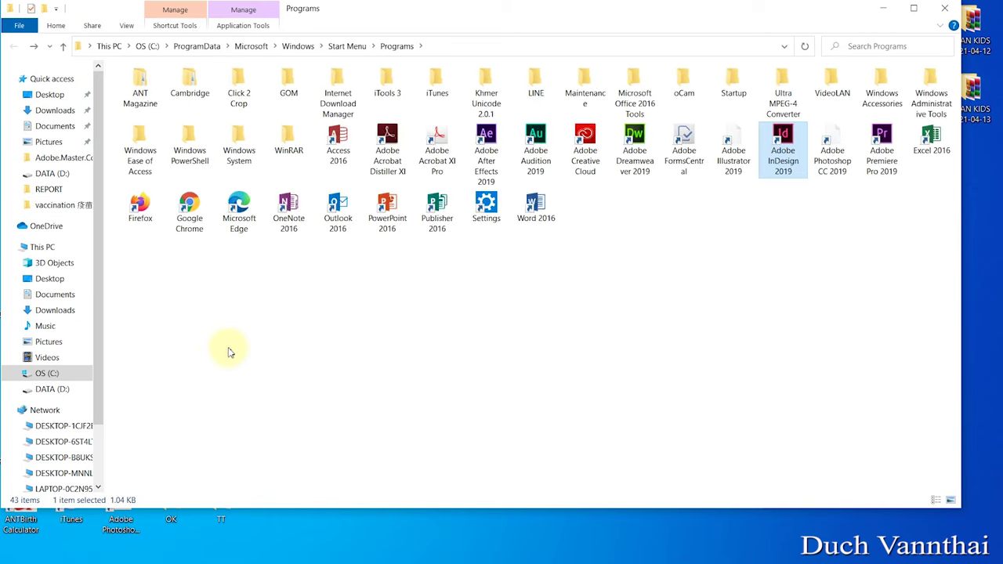
Open the Premiere Pro 2019 shortcut's target folder and paste autoplay into Adobe Premiere Pro CC 2019 with administrator permission.
left_click(879, 157)
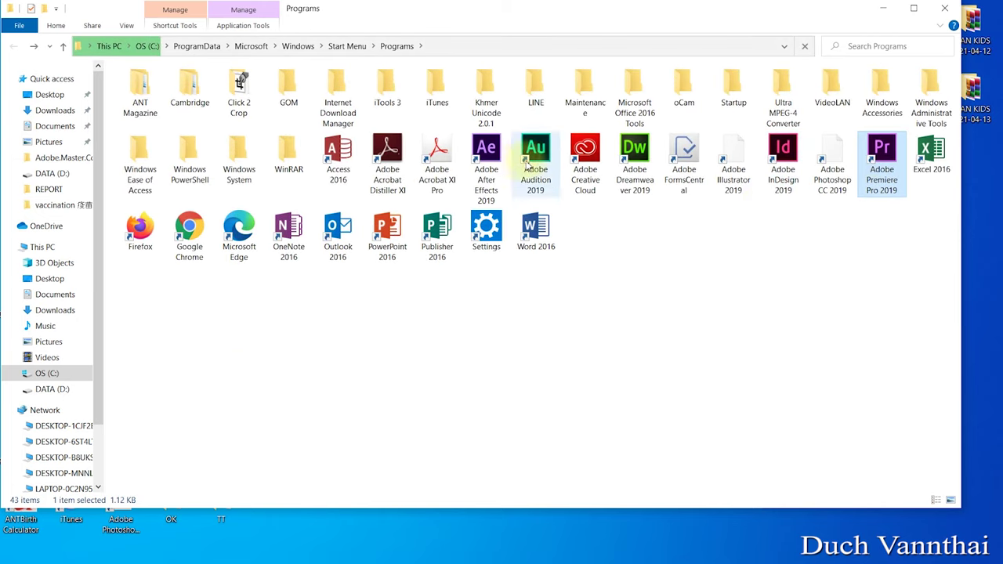
right_click(881, 156)
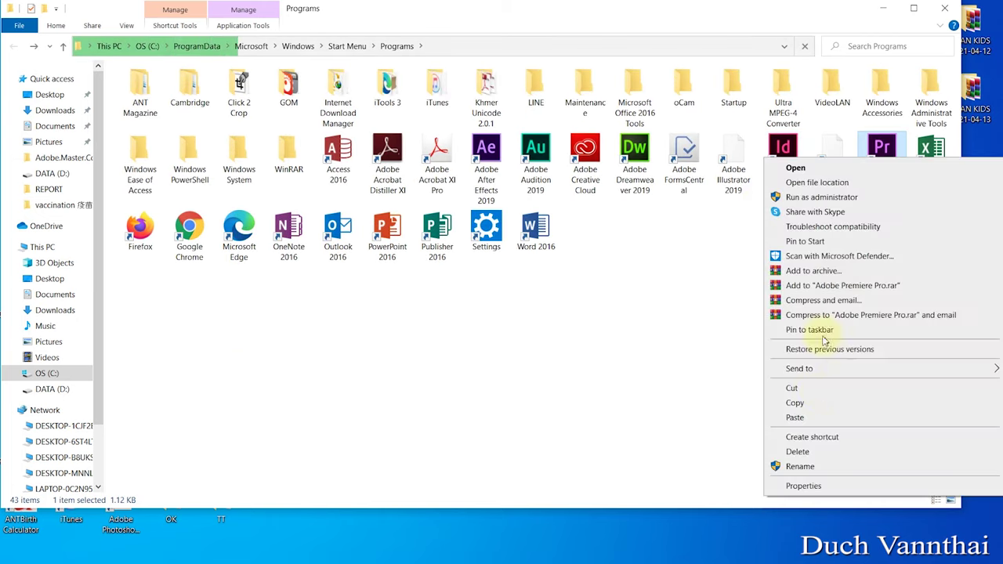
left_click(822, 186)
scroll(391, 374, "down", 1)
right_click(565, 338)
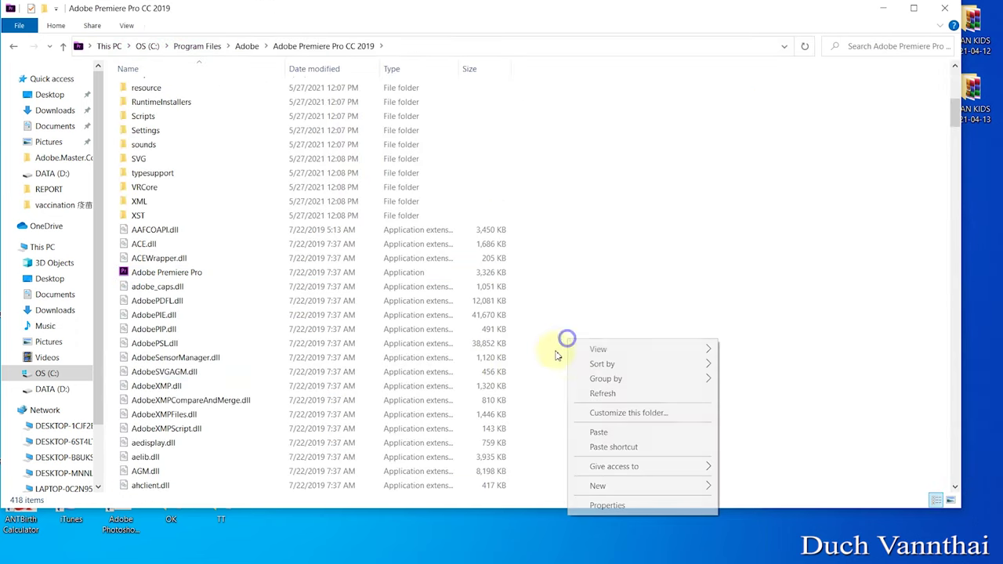
left_click(602, 432)
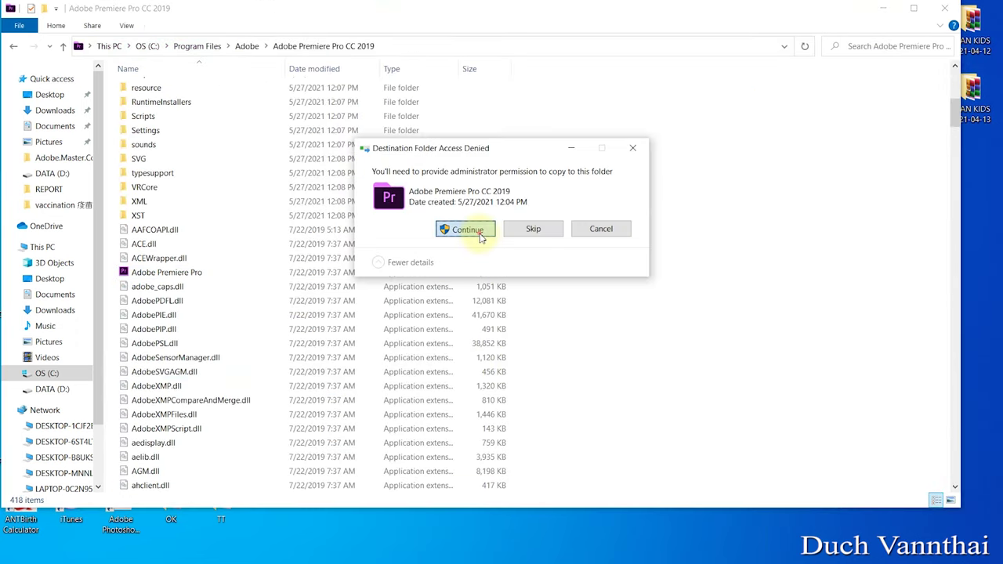
left_click(475, 229)
Run autoplay as administrator from the Adobe Premiere Pro CC 2019 folder and dismiss its messages.
right_click(218, 490)
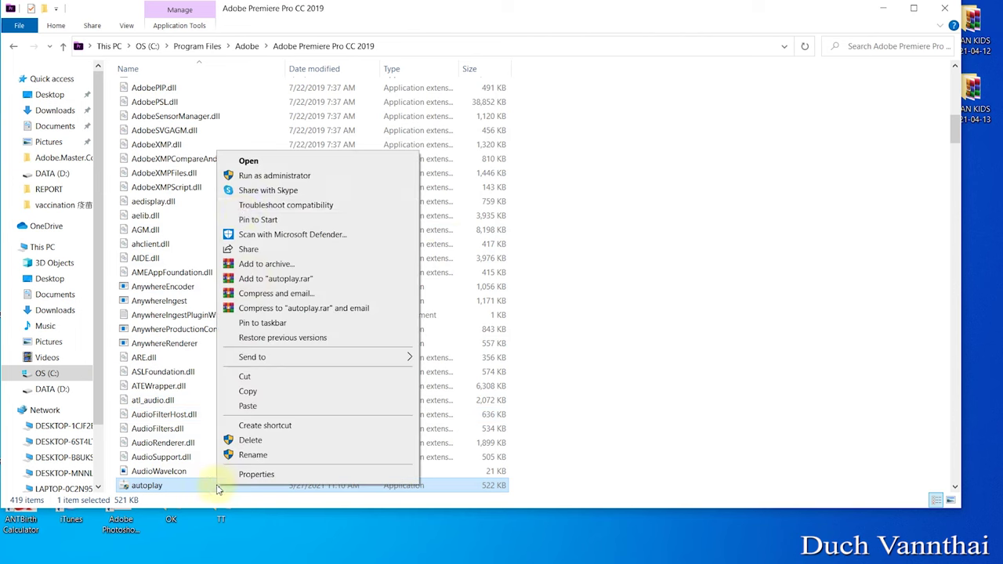
left_click(255, 177)
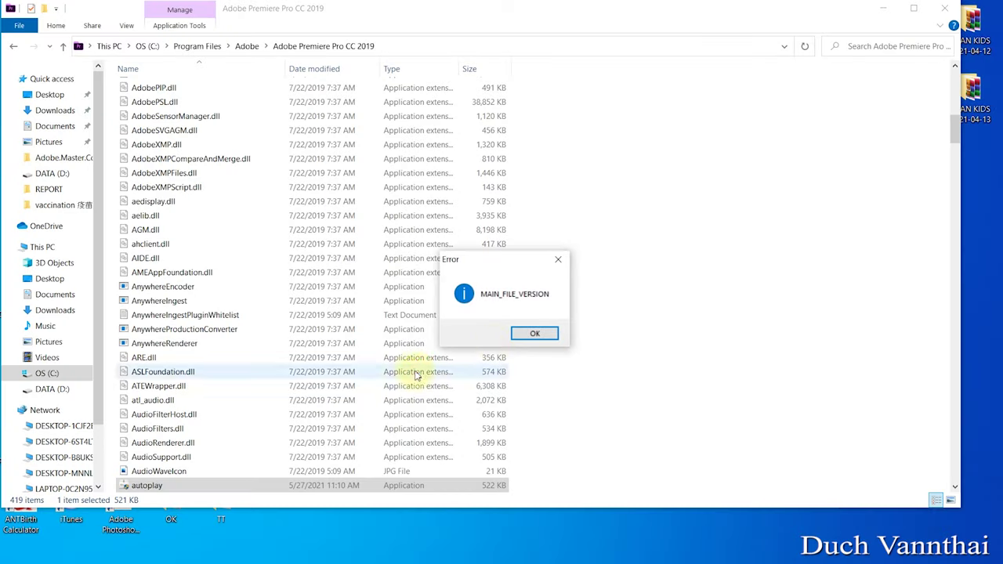
left_click(546, 333)
left_click(546, 334)
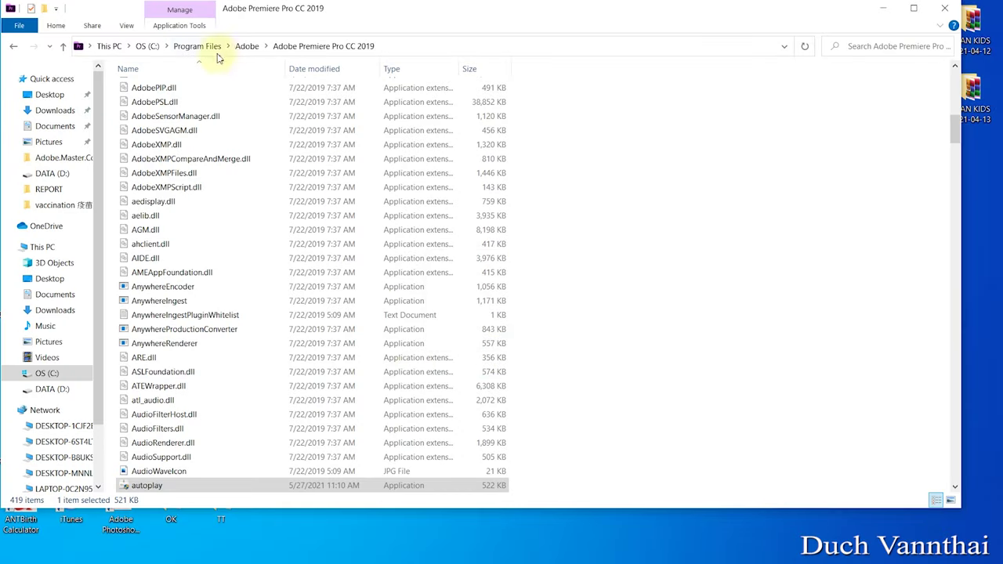
Return to Programs, open the InDesign 2019 shortcut's target folder and paste autoplay into it with administrator permission.
left_click(16, 49)
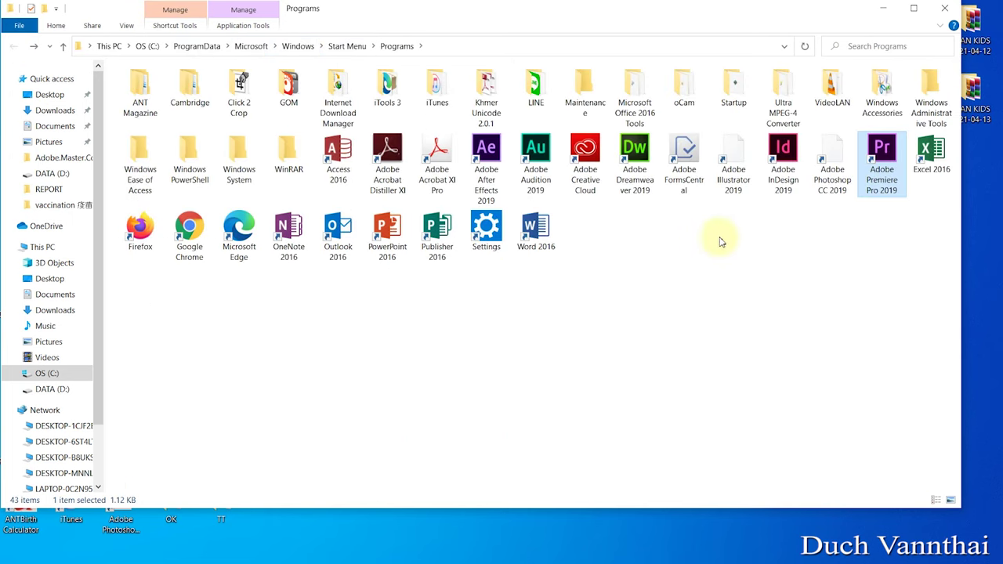
left_click(781, 163)
right_click(781, 161)
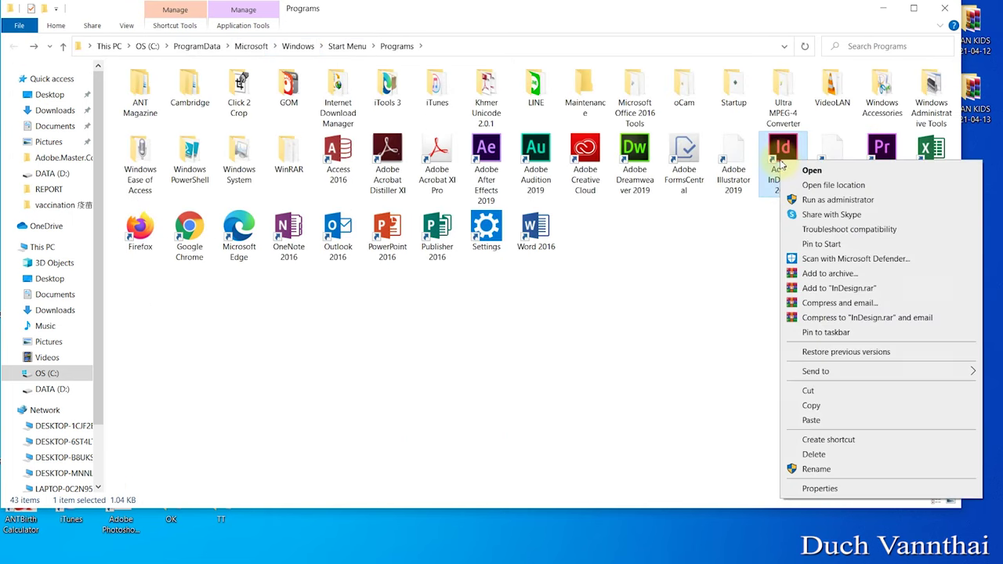
left_click(815, 123)
right_click(555, 363)
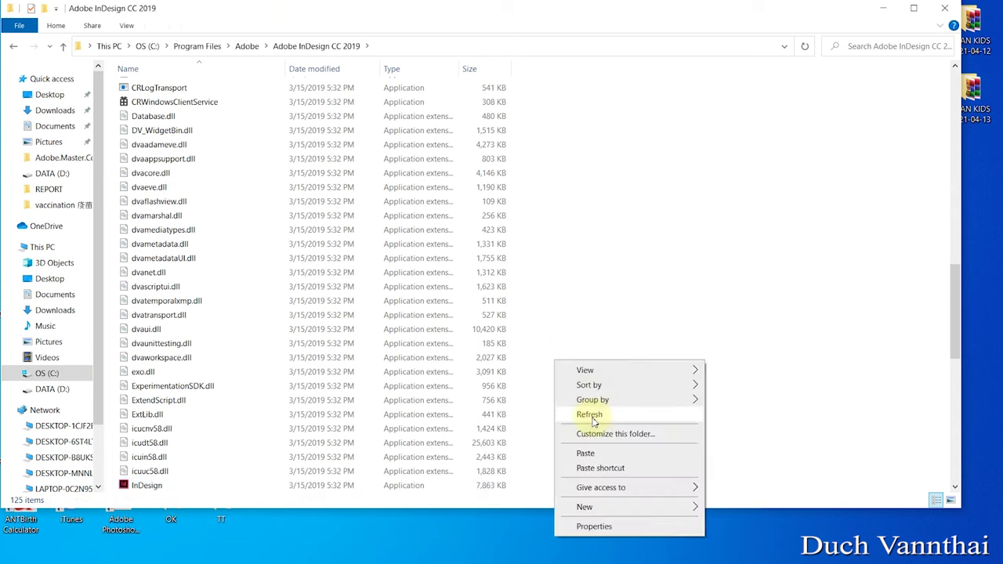
left_click(596, 453)
left_click(466, 229)
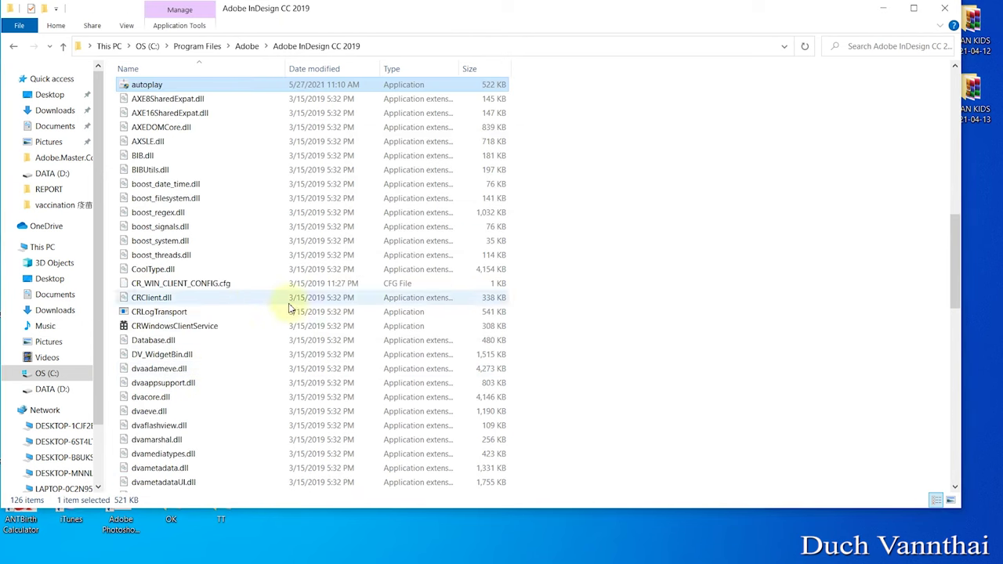
Run autoplay as administrator from the Adobe InDesign CC 2019 folder and dismiss its messages.
right_click(152, 85)
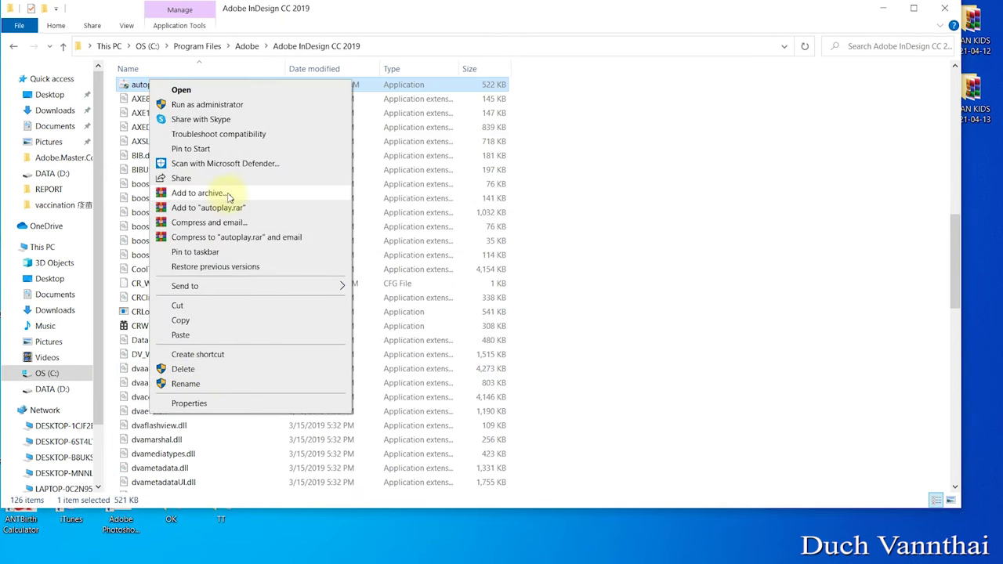
left_click(232, 106)
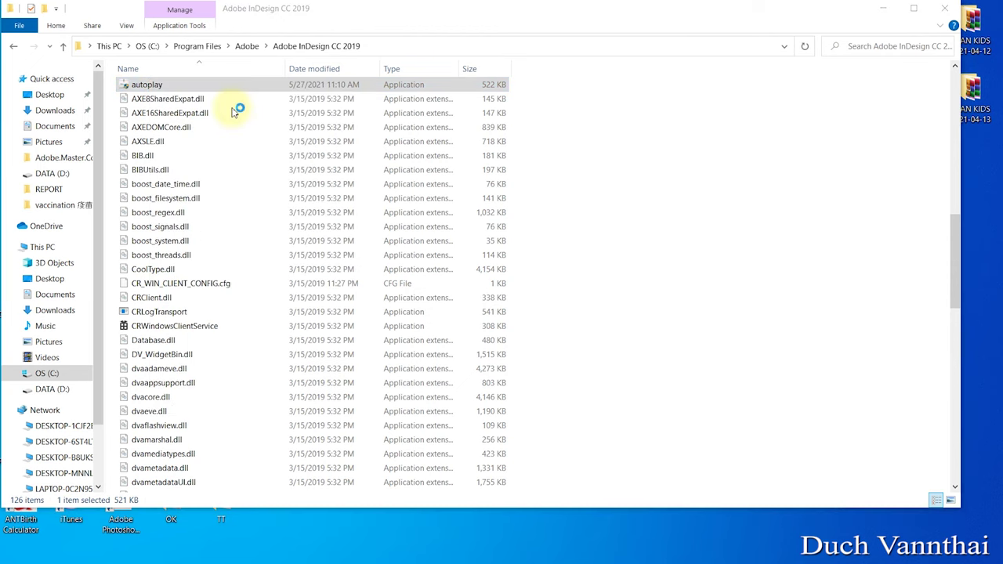
left_click(537, 335)
left_click(539, 336)
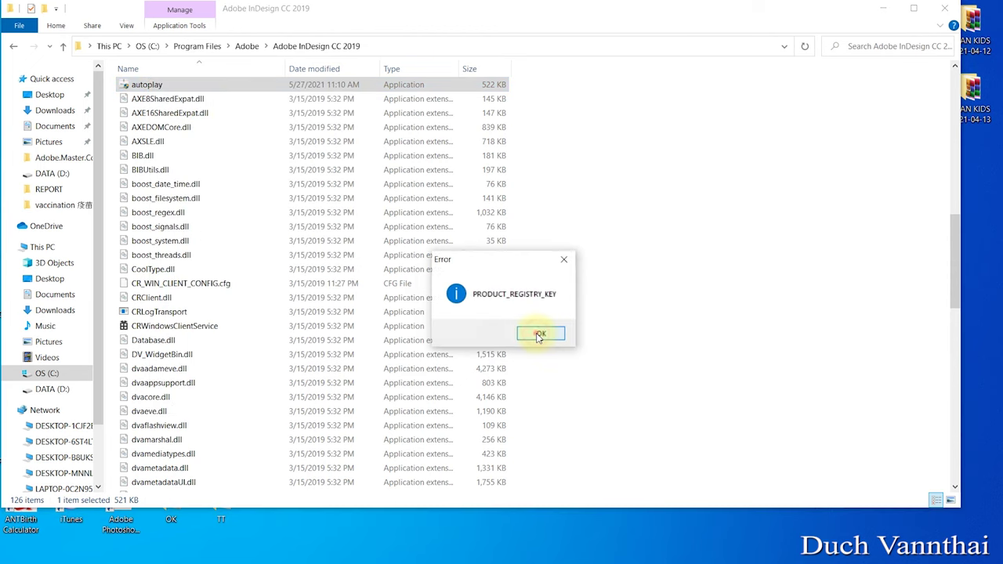
Look over the program folders in Adobe and the Adobe shortcuts in Programs.
left_click(248, 51)
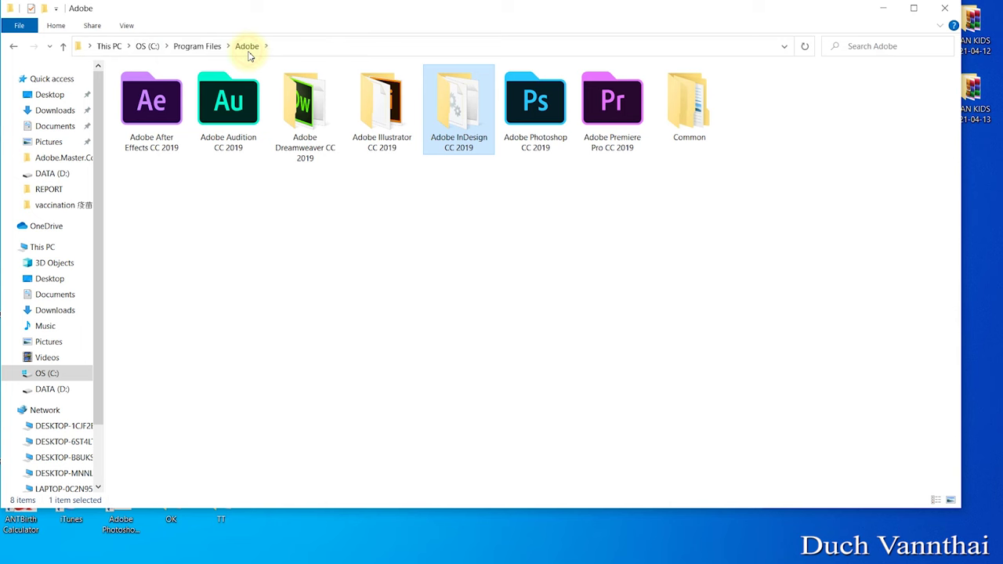
left_click(14, 45)
left_click(13, 46)
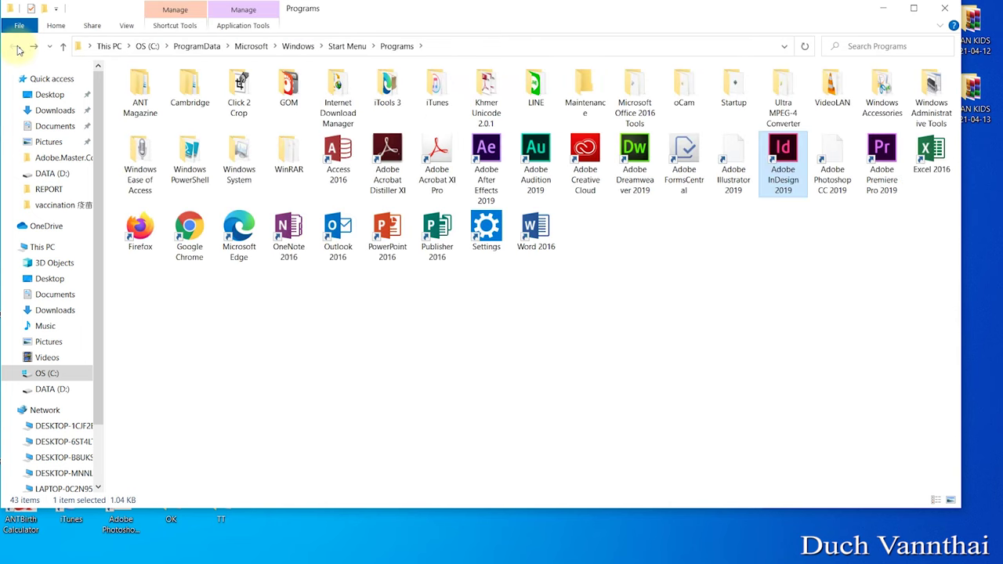
left_click(776, 237)
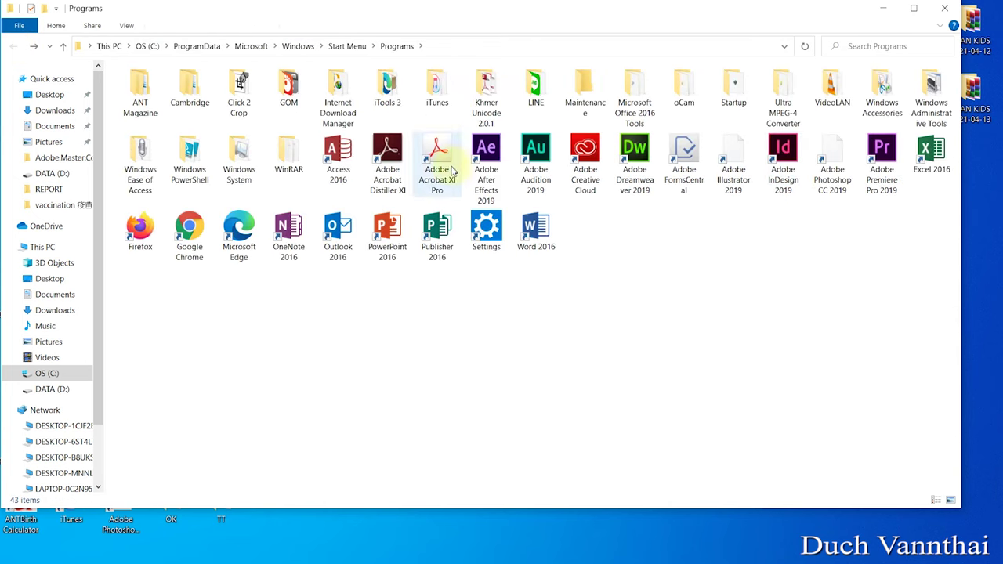
left_click(687, 253)
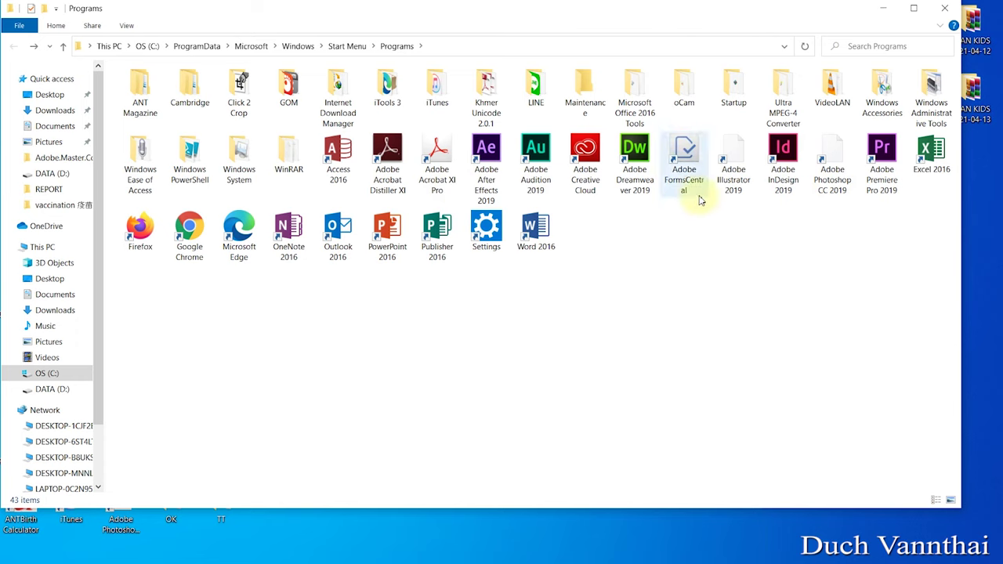
left_click(678, 260)
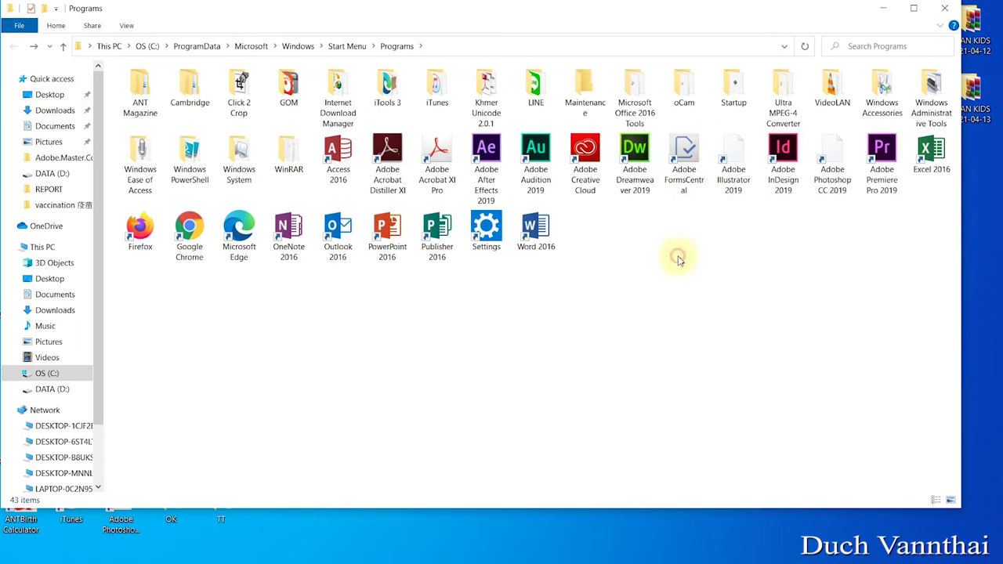
Close the Programs folder window and refresh the desktop.
left_click(944, 8)
right_click(459, 196)
right_click(484, 224)
left_click(509, 268)
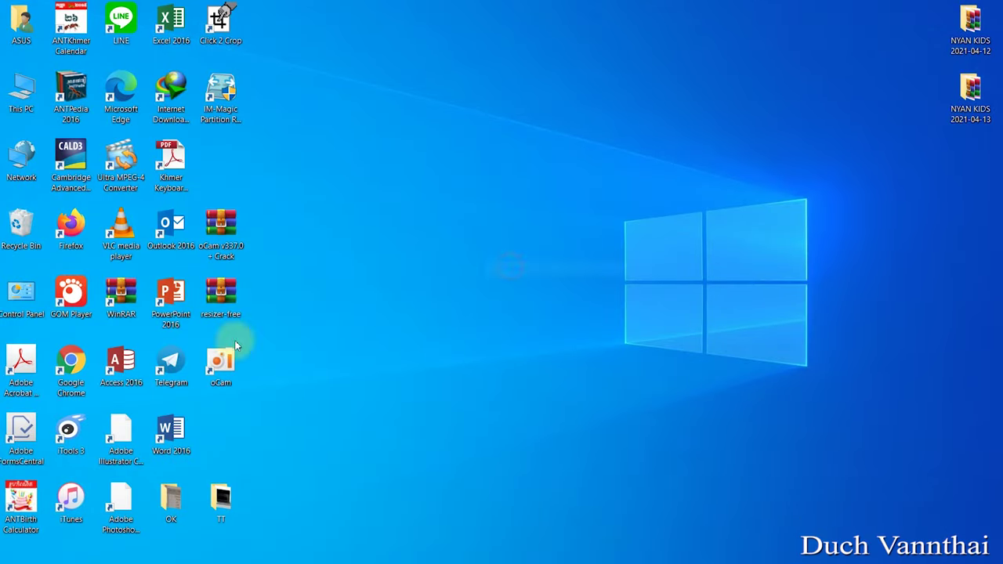
Pin Adobe Premiere Pro 2019 and Adobe After Effects 2019 to the taskbar.
left_click(12, 553)
right_click(101, 159)
mouse_move(156, 133)
left_click(337, 137)
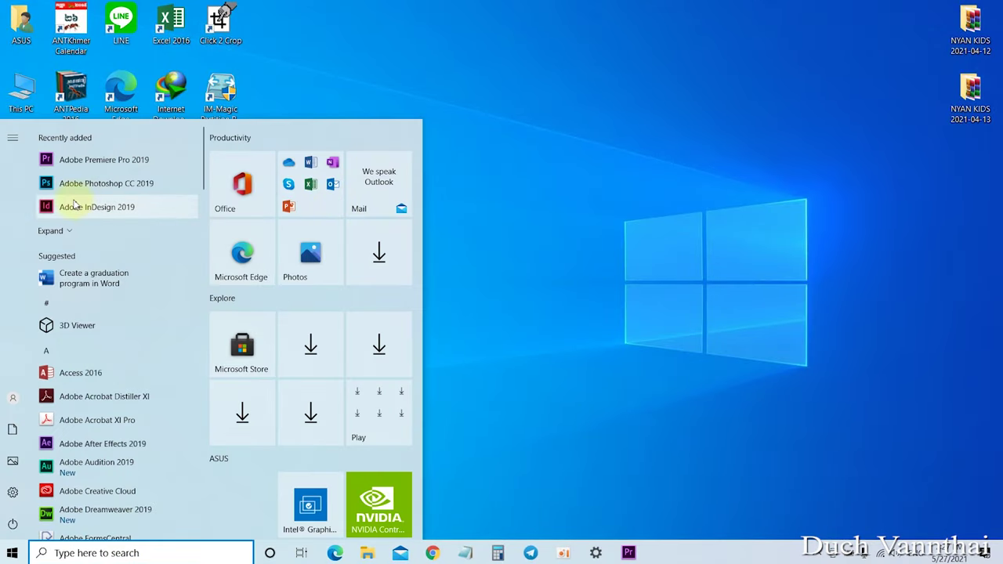
right_click(84, 445)
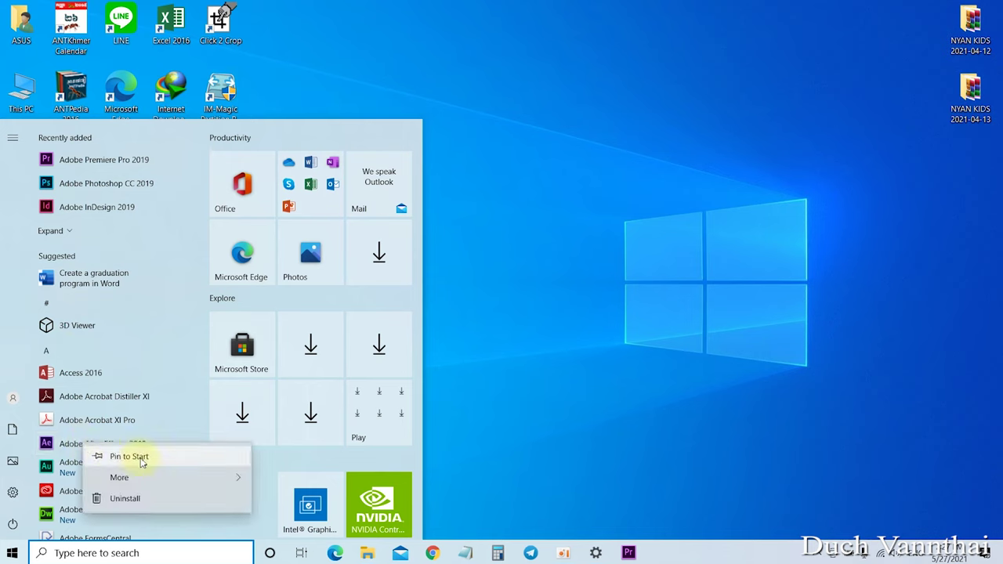
mouse_move(177, 478)
left_click(270, 481)
Pin Adobe Audition 2019 and Adobe Dreamweaver 2019 to the taskbar.
right_click(154, 471)
mouse_move(196, 503)
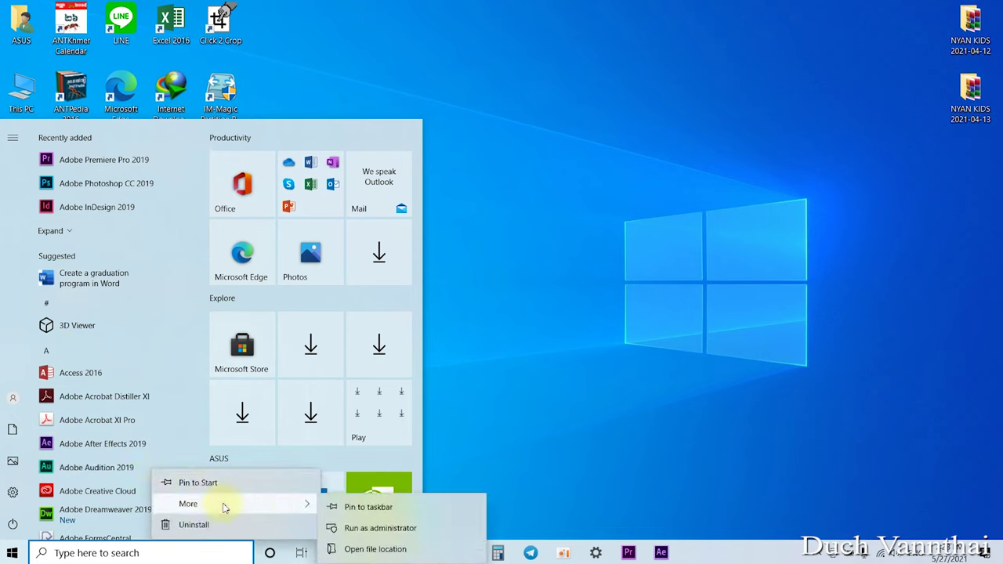
left_click(364, 517)
right_click(145, 510)
mouse_move(264, 475)
left_click(358, 473)
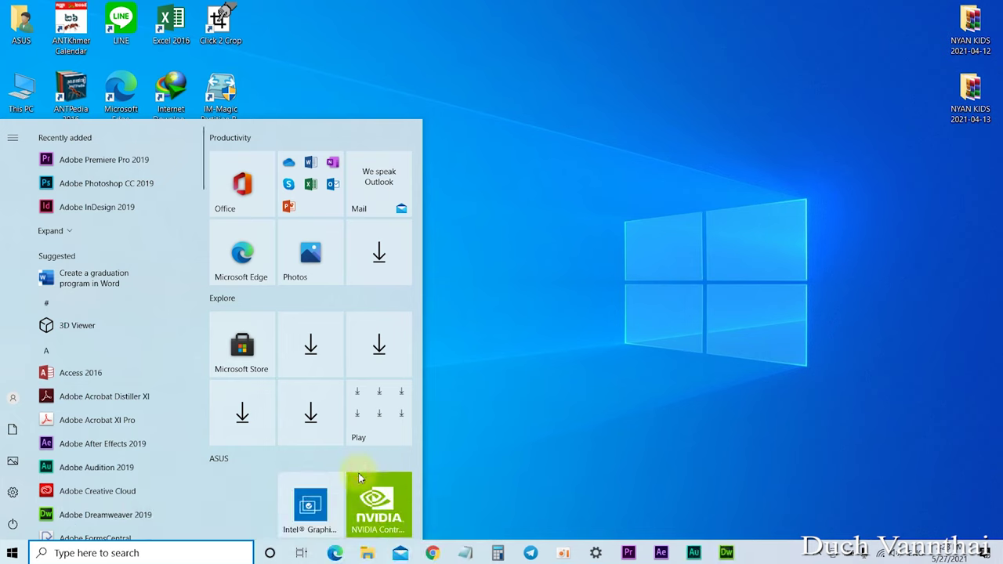
Launch Adobe Photoshop CC 2019 and dismiss the notice about the updated undo shortcuts.
right_click(116, 185)
mouse_move(203, 223)
left_click(333, 227)
left_click(496, 240)
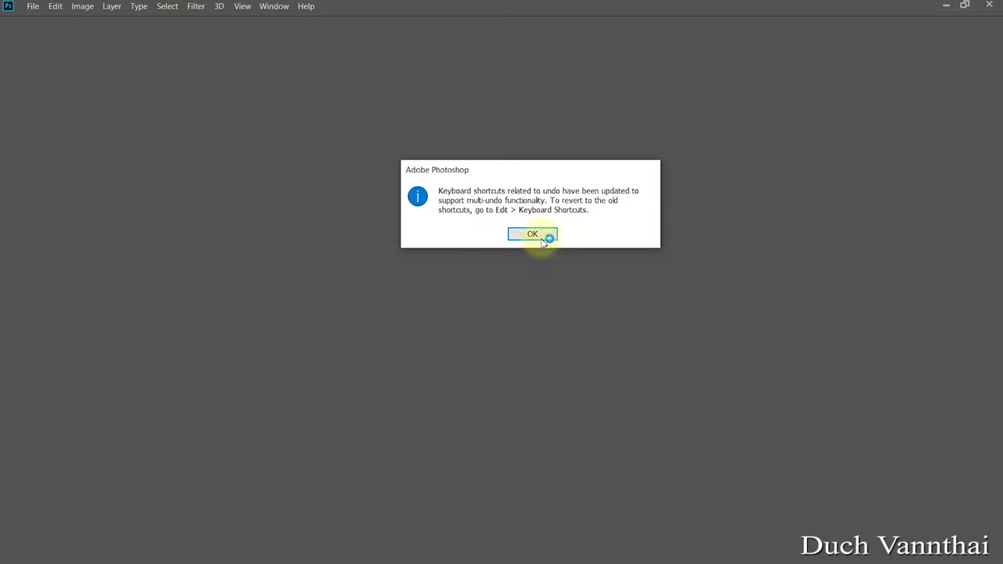
left_click(541, 236)
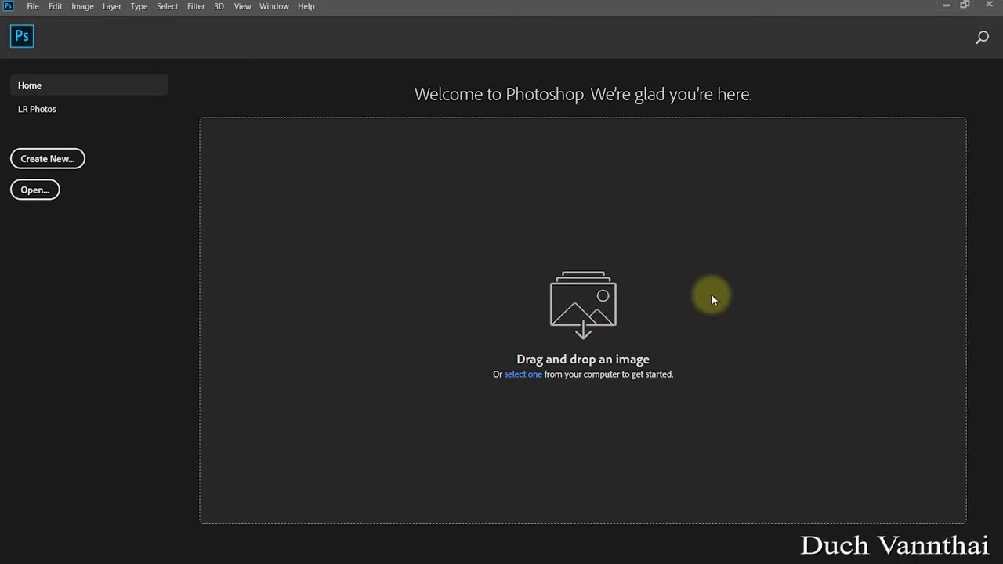
Create a new document with the Default Photoshop Size preset, 7 x 5 inches at 300 pixels per inch.
left_click(57, 159)
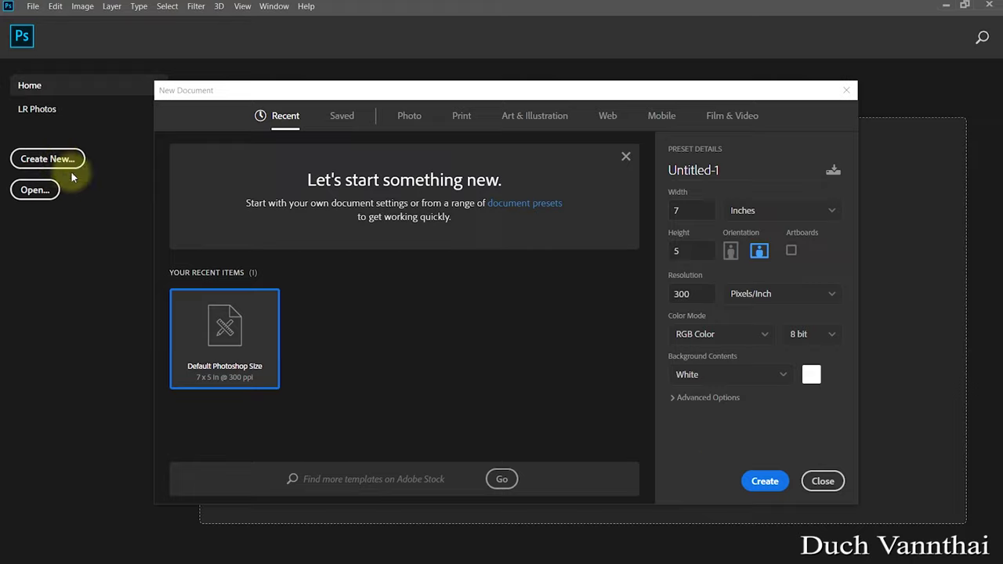
left_click(762, 479)
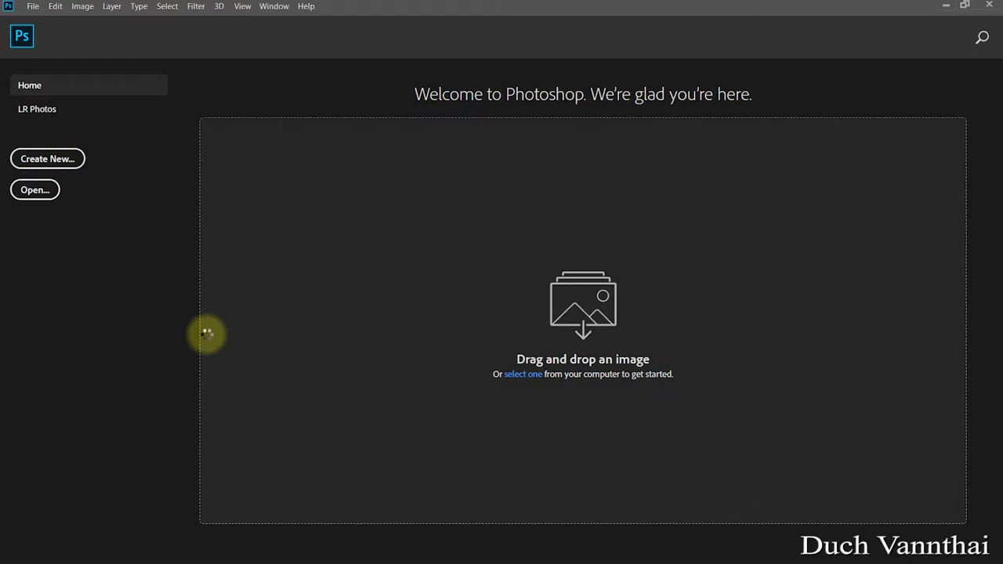